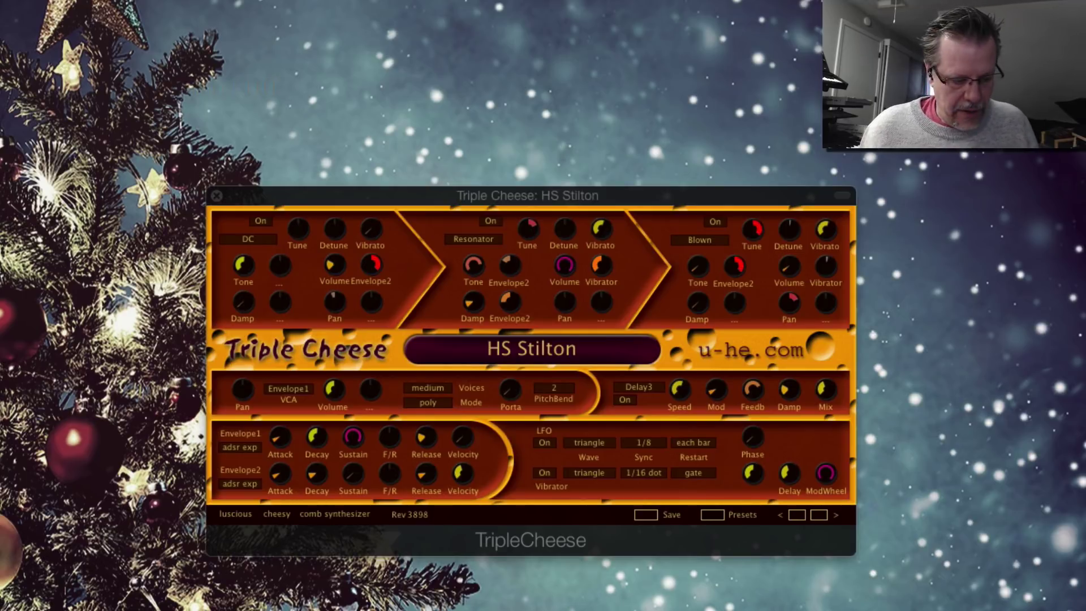
- Switch to the web browser and open the TOXIC Zebra page from the product list on the PlugInGuru site
key("super+Tab")
key("super+Tab")
key("super+Tab")
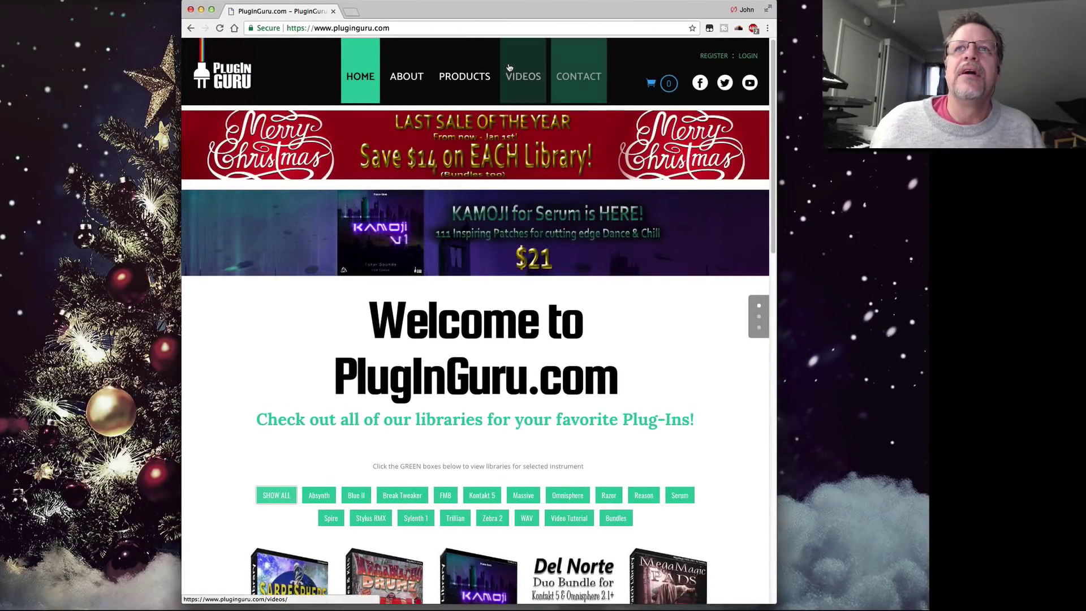
mouse_move(464, 76)
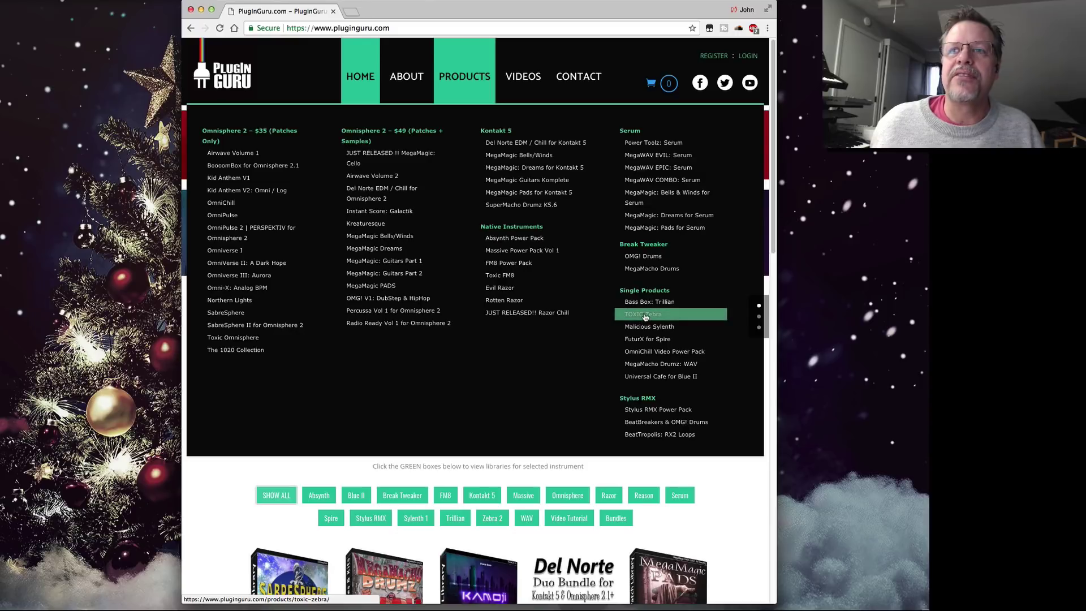
left_click(644, 315)
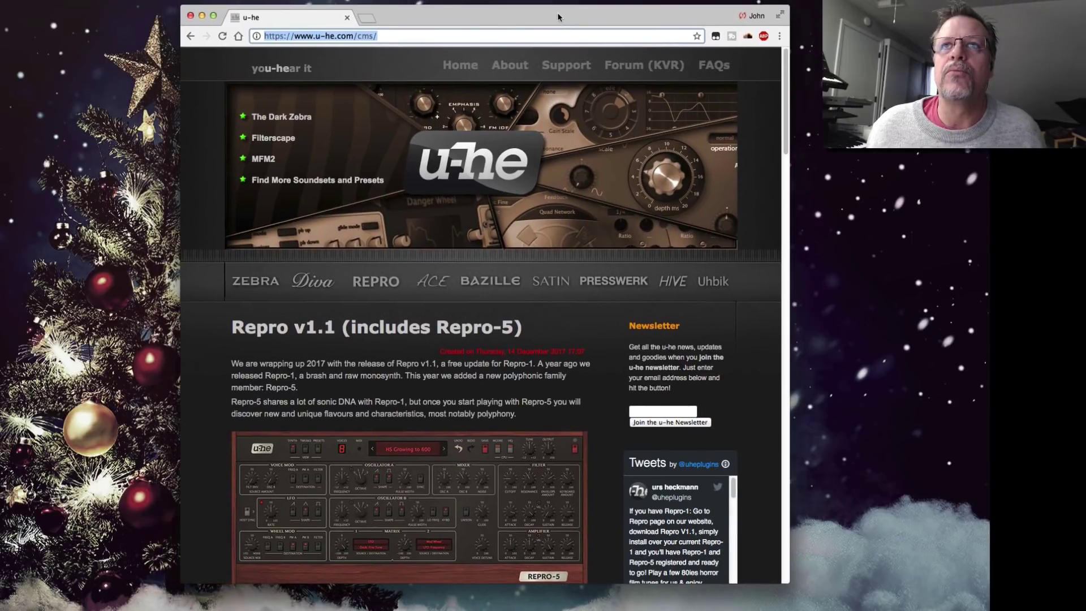
- Go to the u-he home page and open the Zoyd page from its list of more plug-ins
left_click(559, 13)
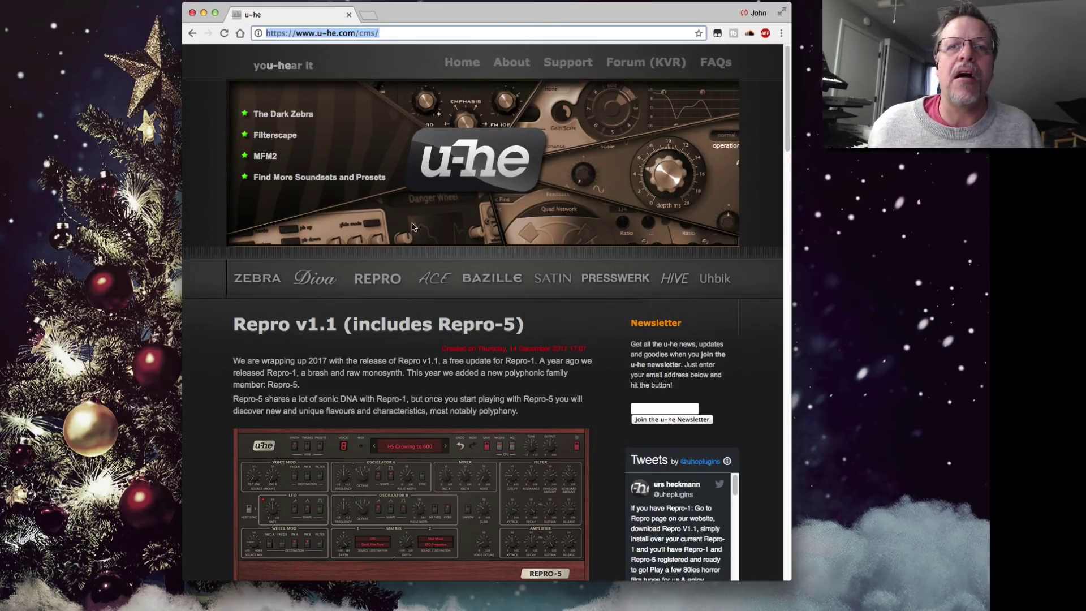
left_click(461, 62)
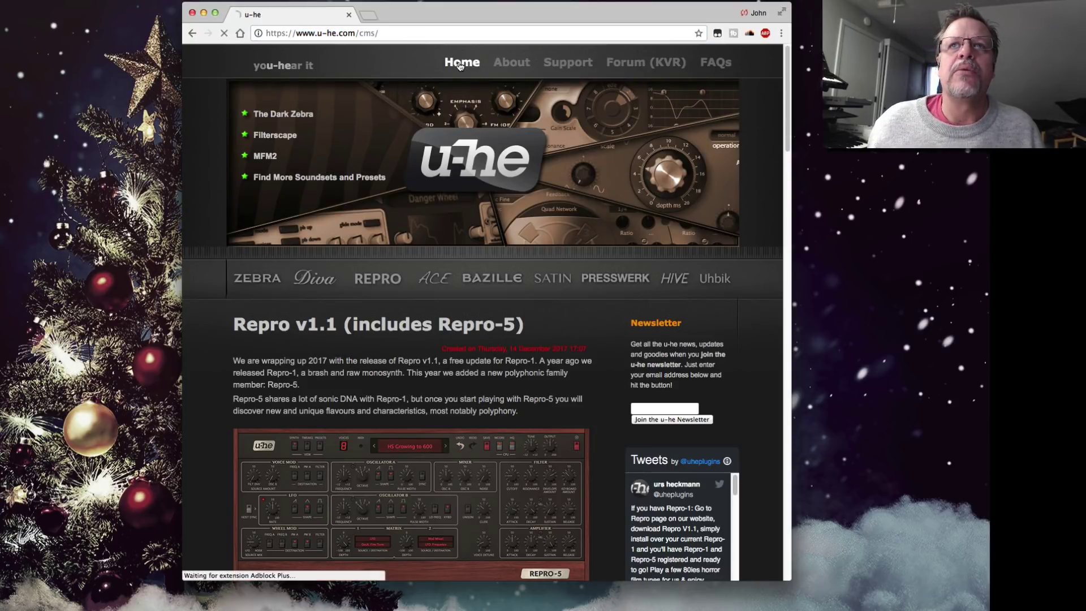
scroll(516, 307, "down", 12)
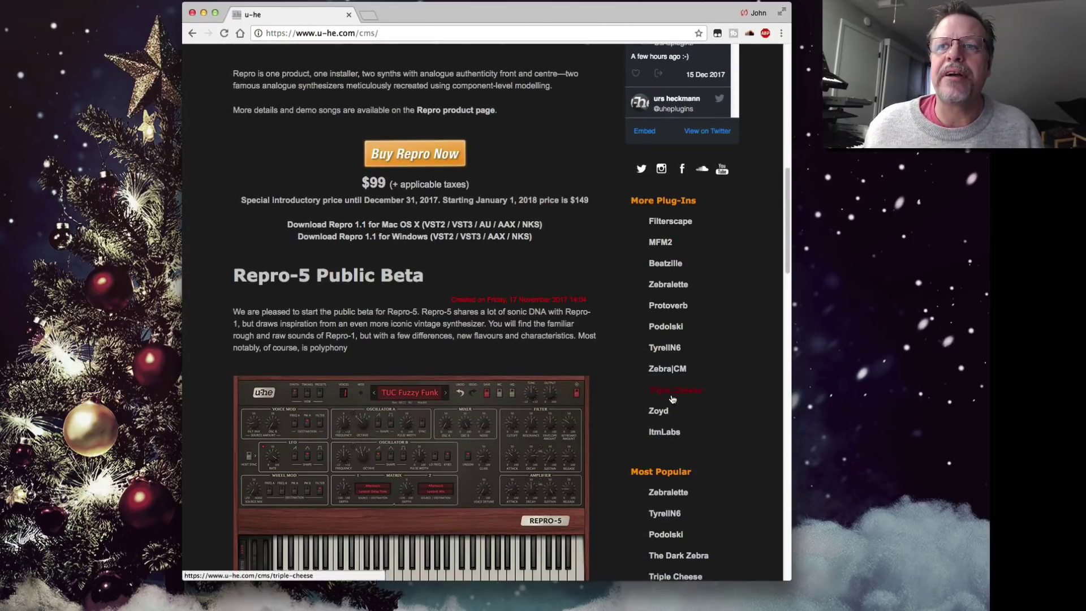
scroll(665, 351, "up", 1)
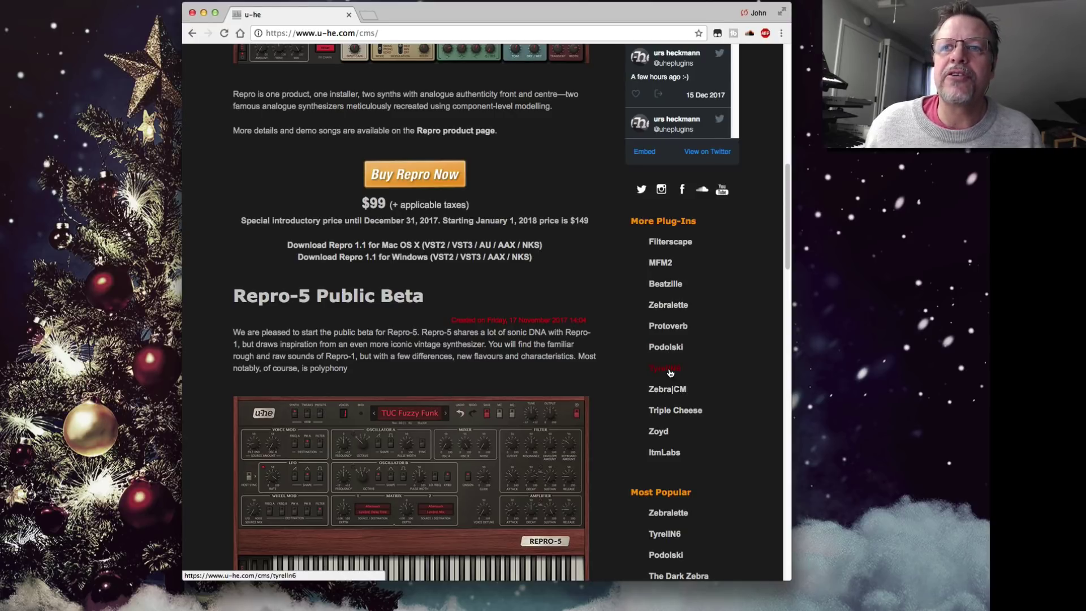
left_click(660, 432)
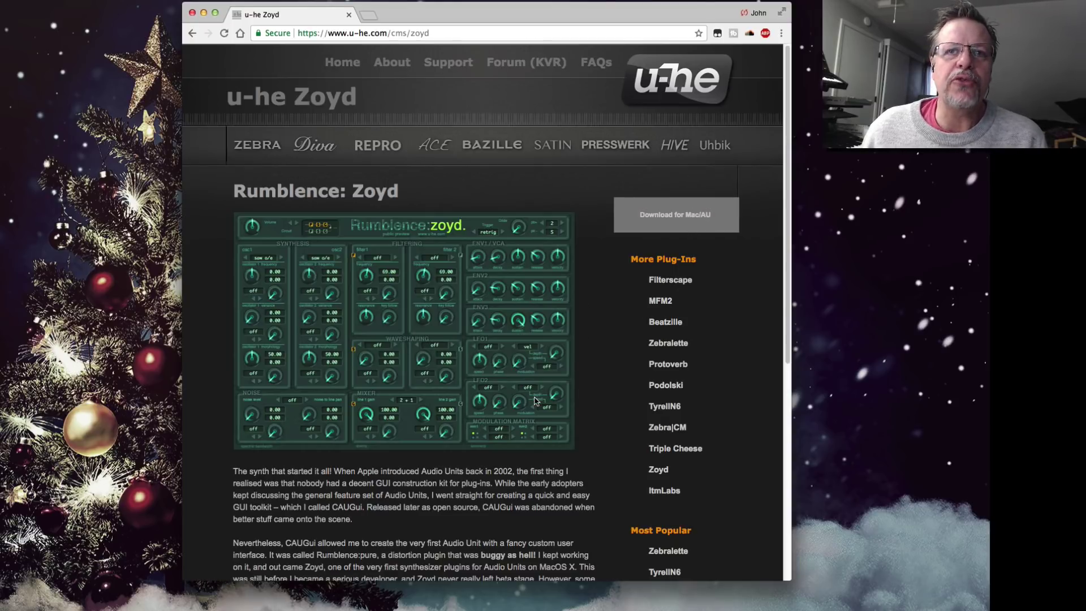
scroll(534, 403, "down", 1)
scroll(416, 485, "up", 1)
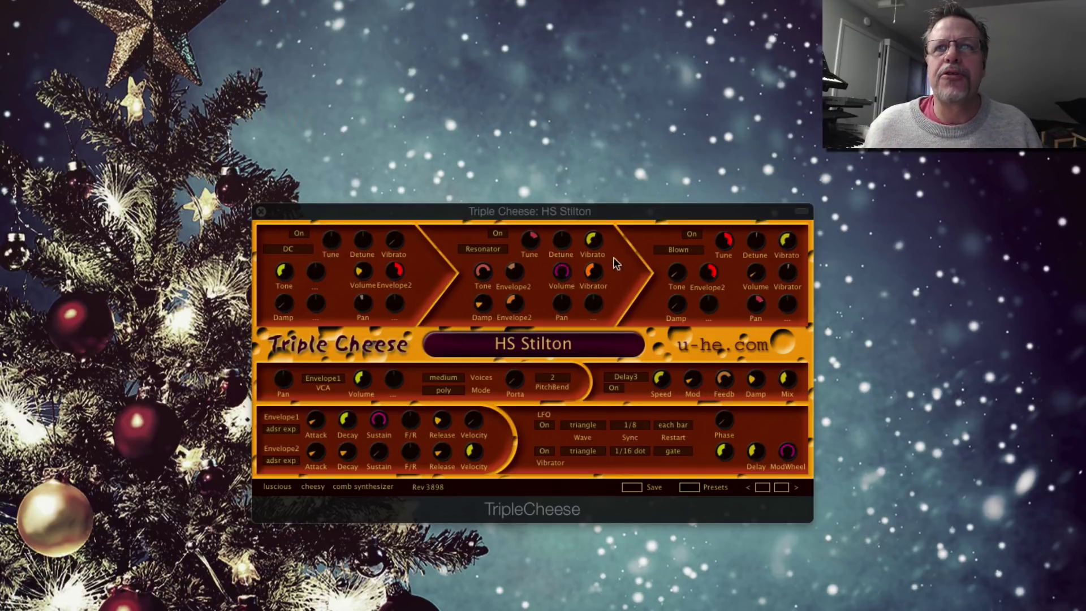
- In Triple Cheese, examine the available sound source types for the first oscillator without changing it
left_click(288, 249)
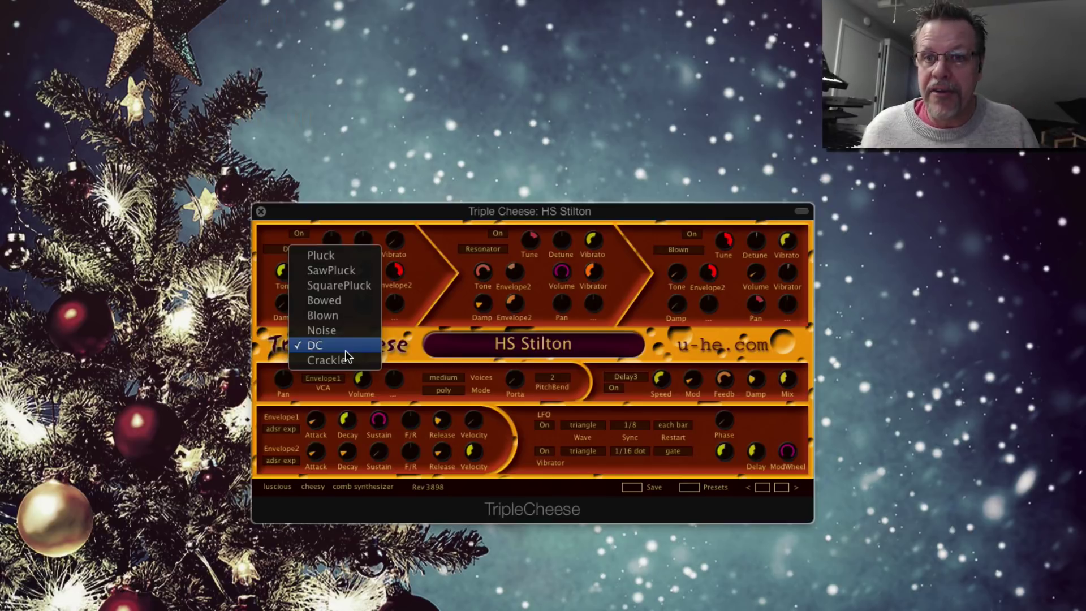
left_click(544, 341)
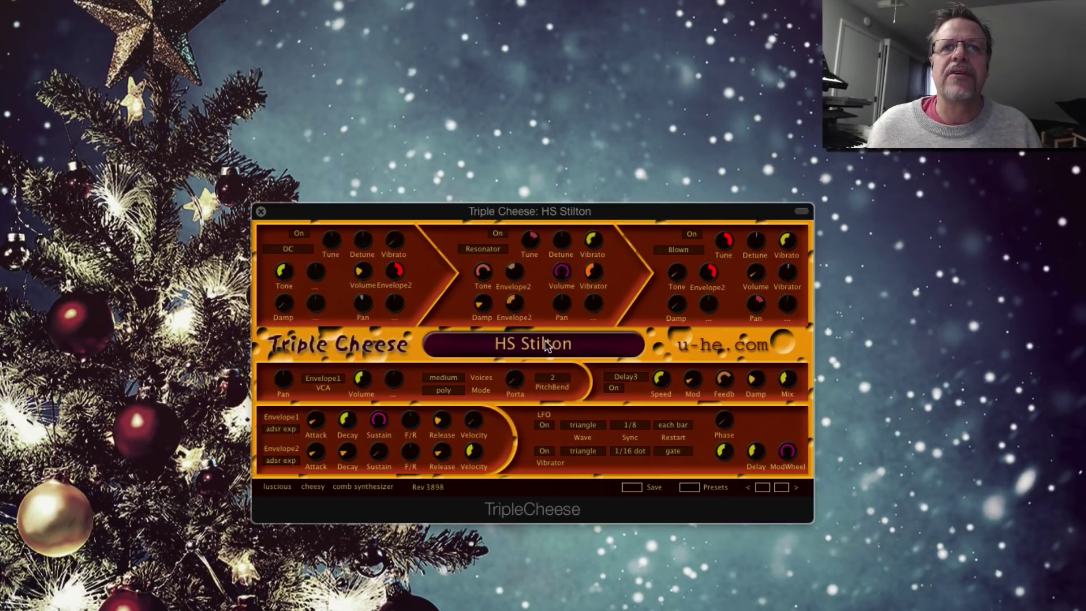
- Audition the Triple Cheese presets HS Havarti, UH Cheesy Sax and HS Drown one after another
left_click(549, 346)
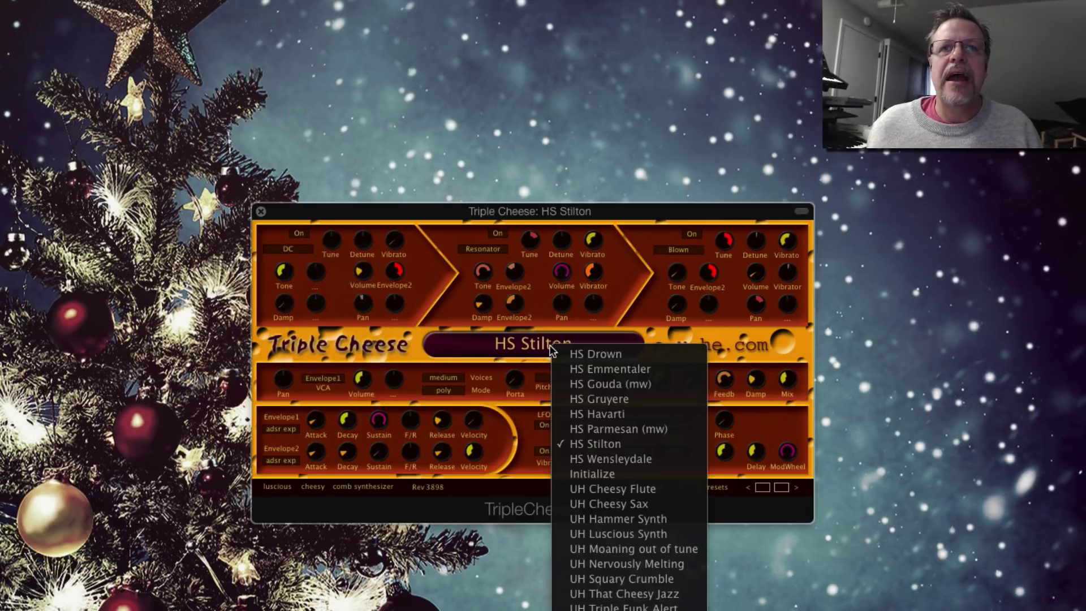
left_click(594, 414)
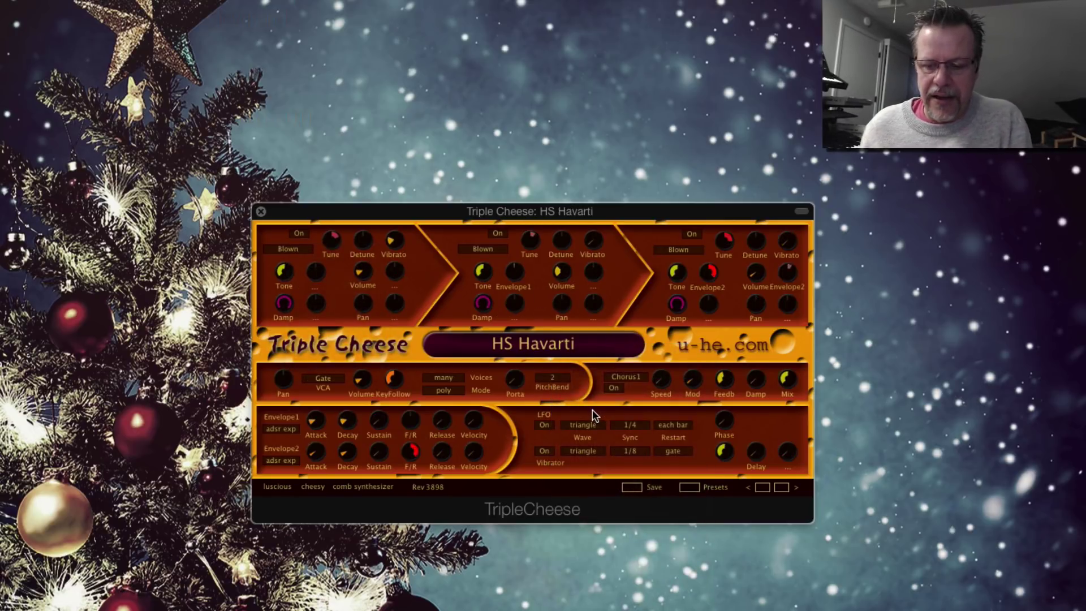
left_click(555, 346)
left_click(613, 503)
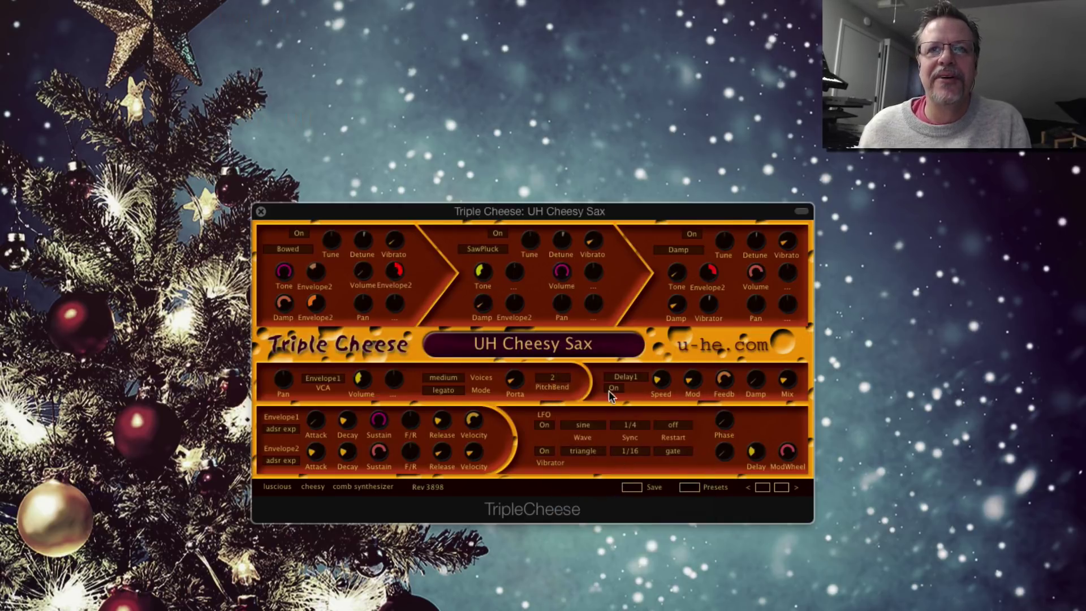
left_click(558, 343)
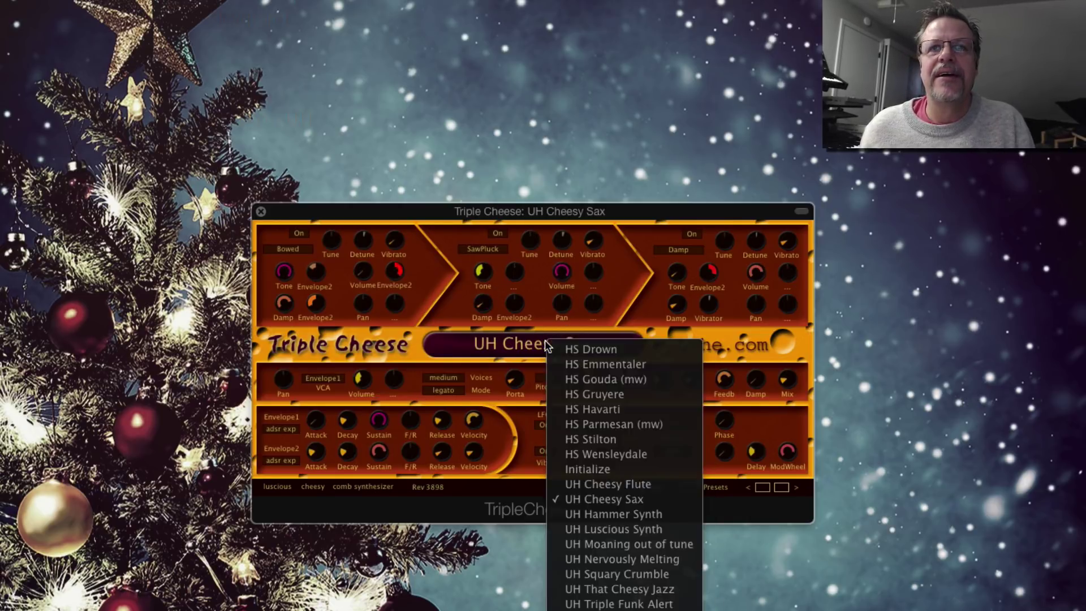
left_click(591, 350)
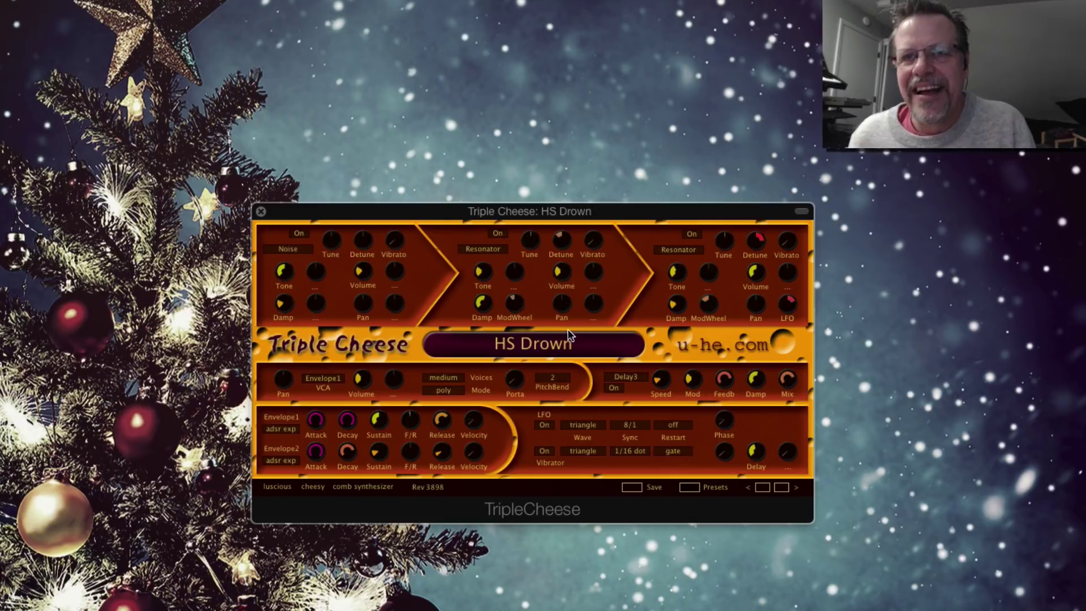
- Browse the Triple Cheese preset list and load the HS Stilton preset
left_click(536, 347)
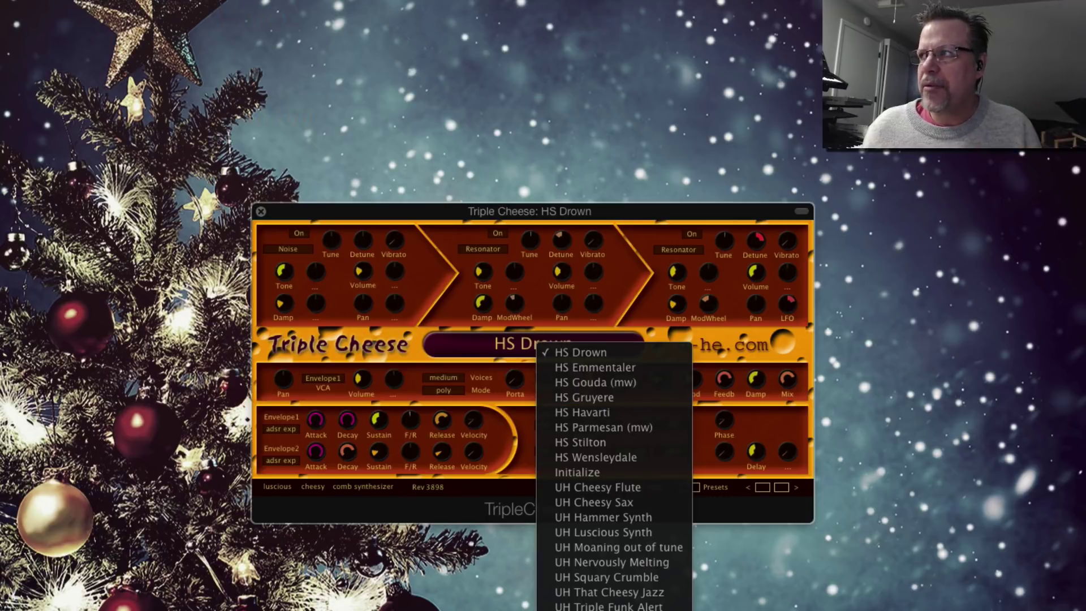
key("Escape")
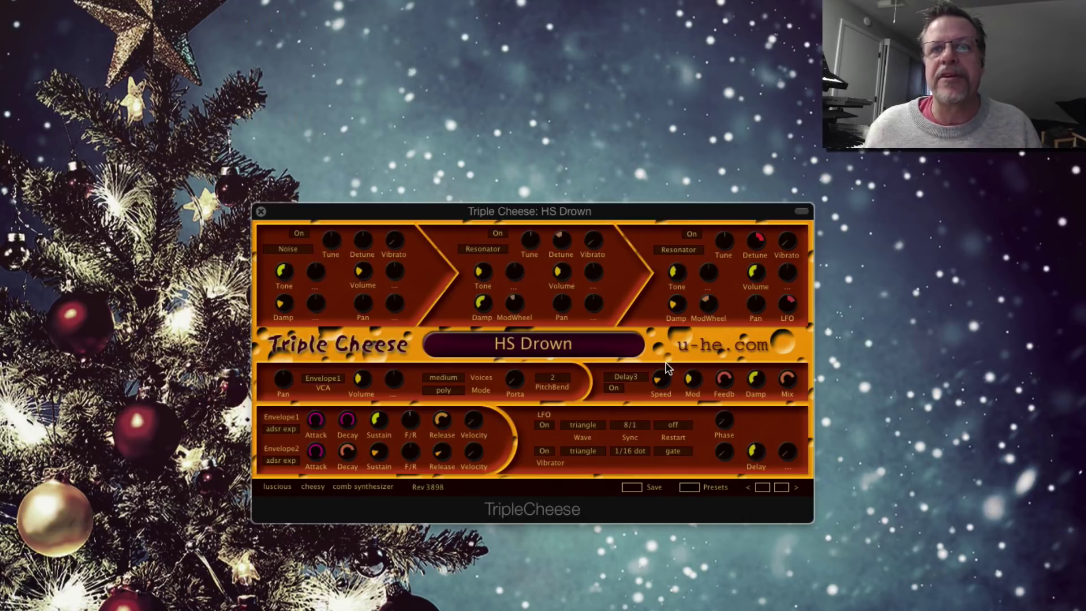
left_click(537, 340)
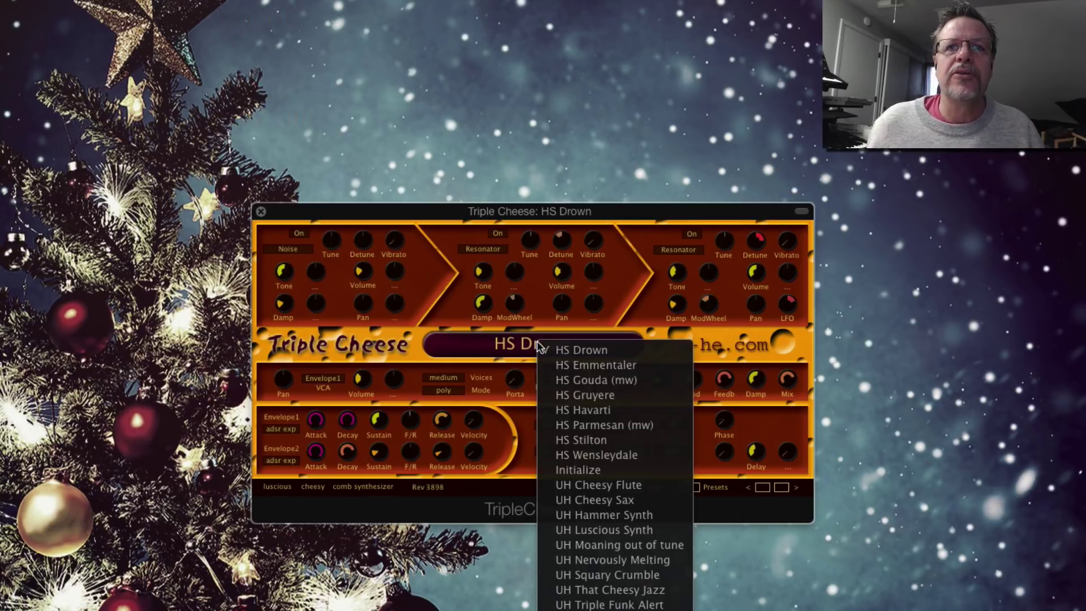
left_click(597, 442)
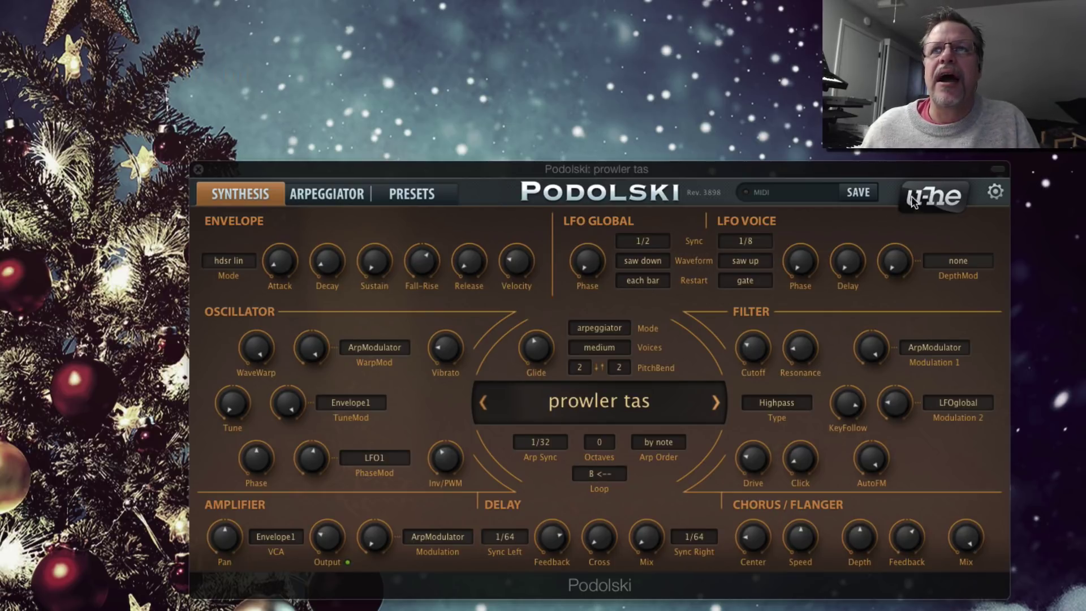
- Switch to Podolski and advance through its presets from prowler tas to reflections tas
left_click(716, 402)
left_click(716, 402)
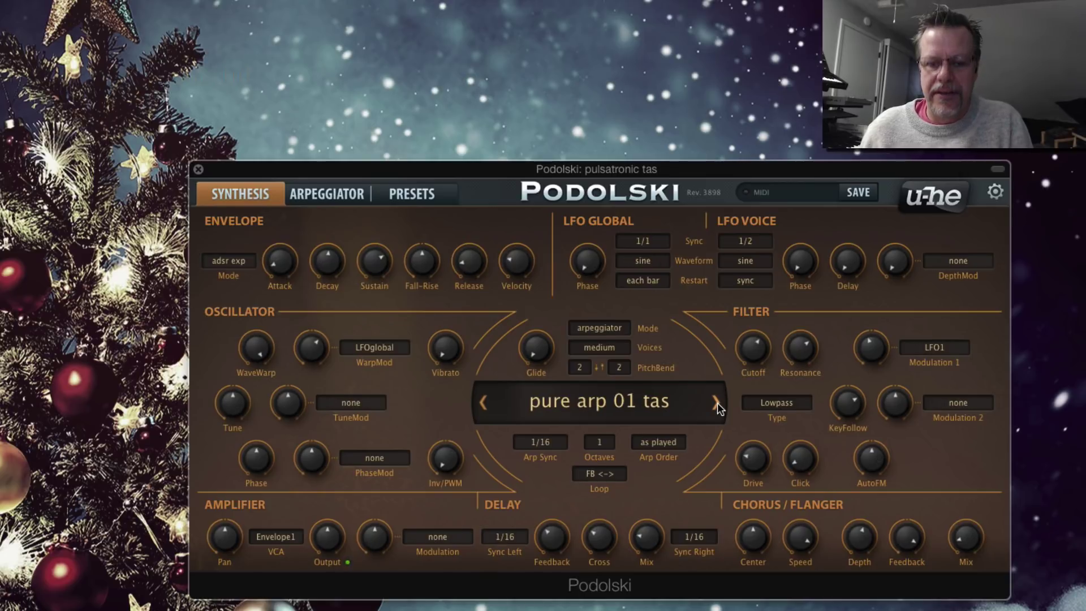
left_click(716, 402)
left_click(716, 402)
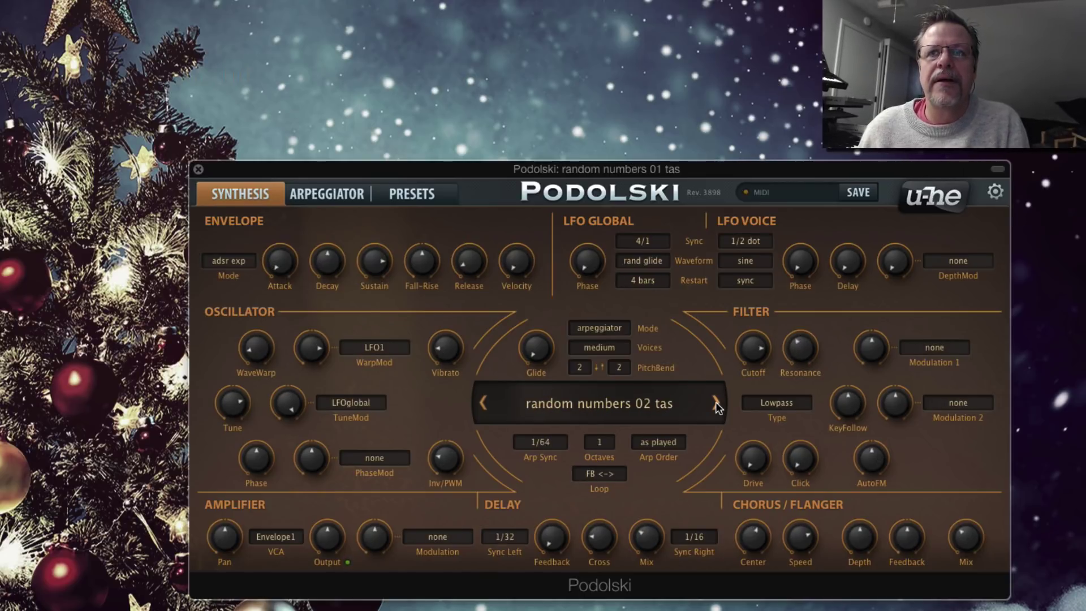
left_click(716, 402)
left_click(716, 402)
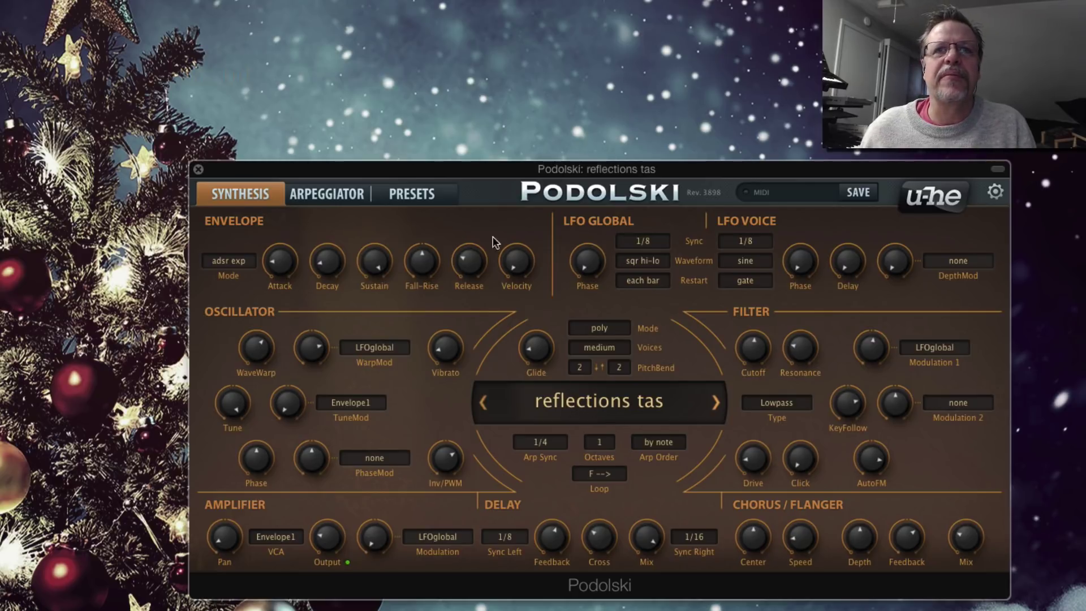
- Show Podolski's Local preset directory and audition HS Old Shuffle, HS Magic Roundabout and HS Sirius Base
left_click(421, 198)
left_click(242, 243)
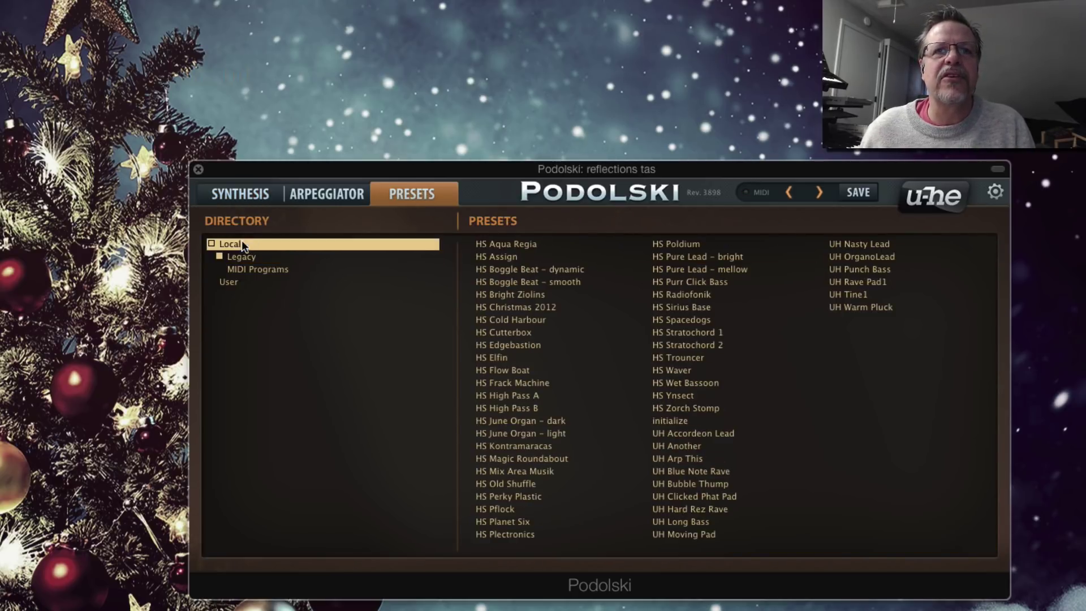
left_click(537, 484)
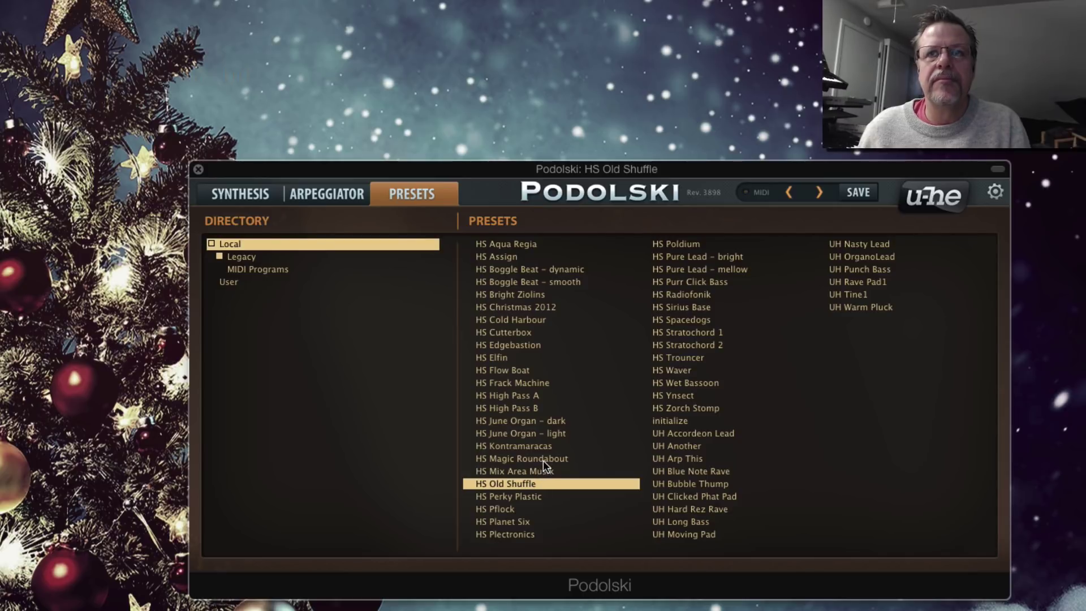
left_click(543, 458)
left_click(690, 306)
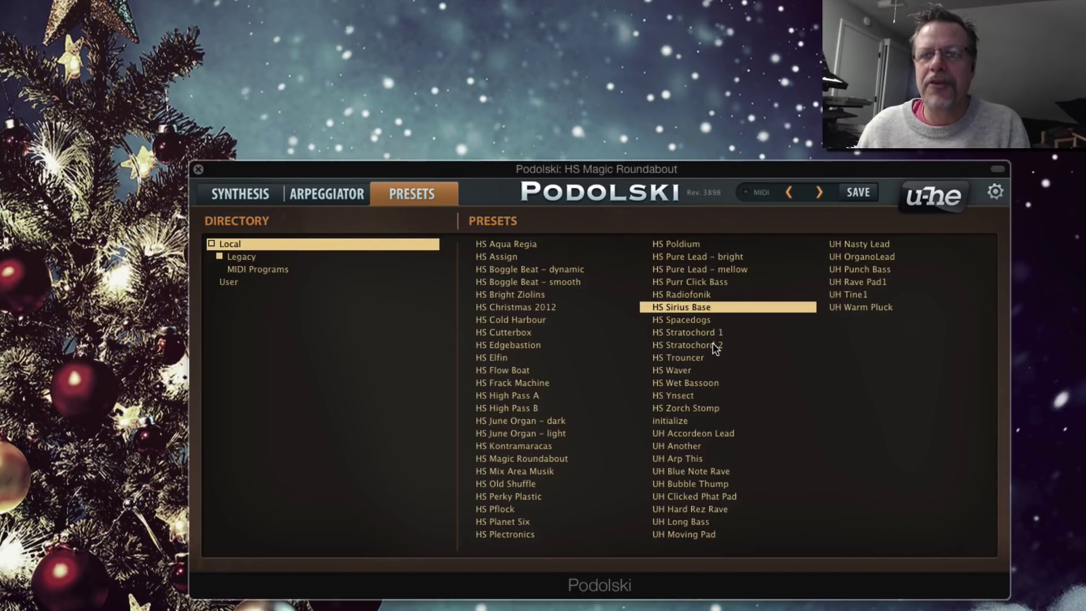
- Audition HS Trouncer, HS Waver, HS Wet Bassoon and HS Zorch Stomp, ending with the UH Accordeon Lead preset loaded
left_click(705, 359)
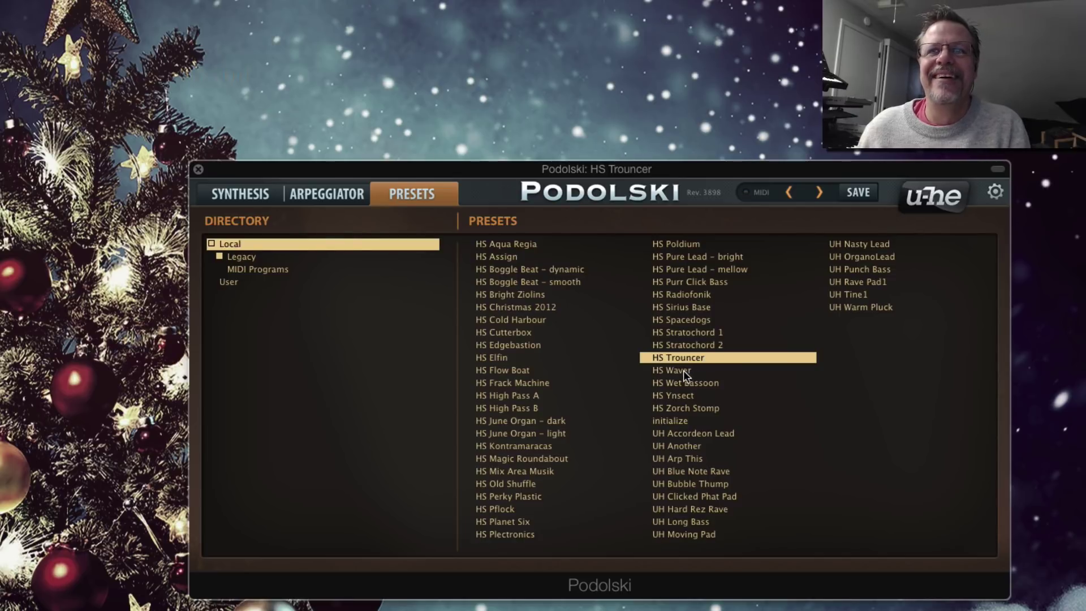
left_click(682, 372)
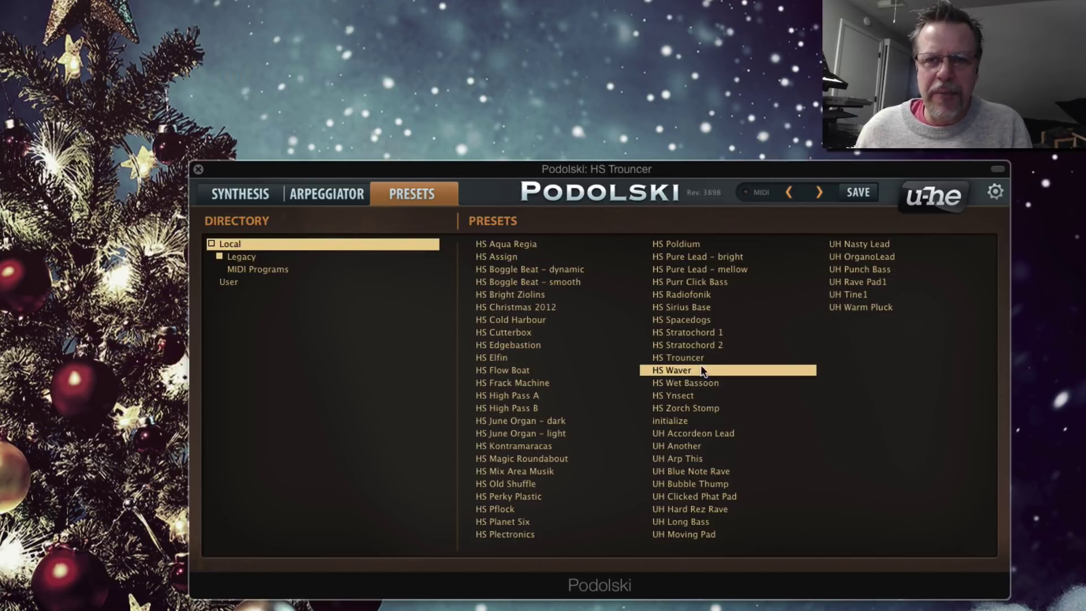
left_click(690, 384)
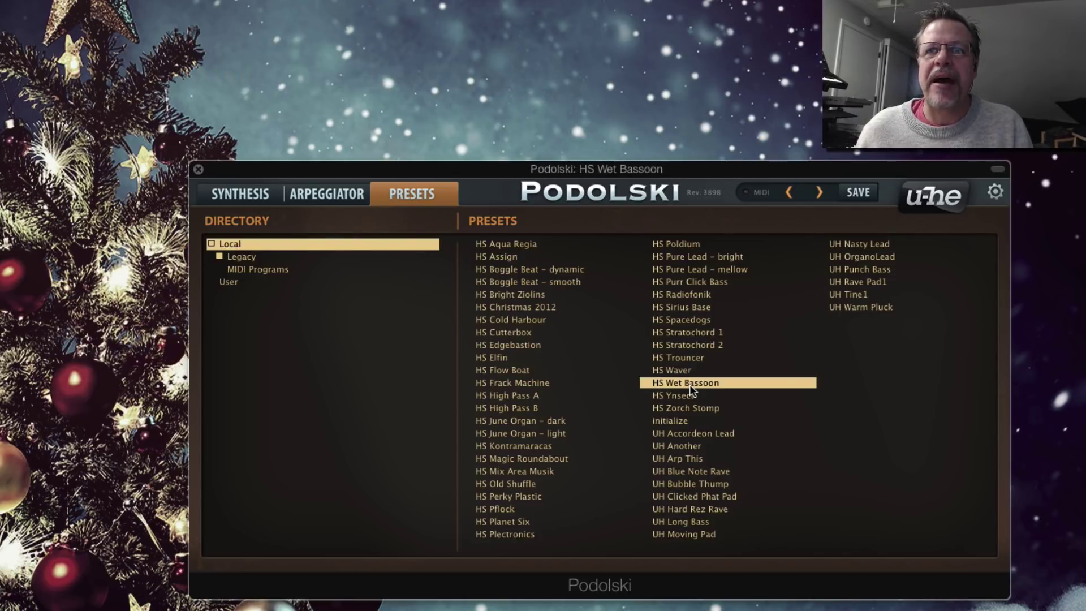
left_click(696, 409)
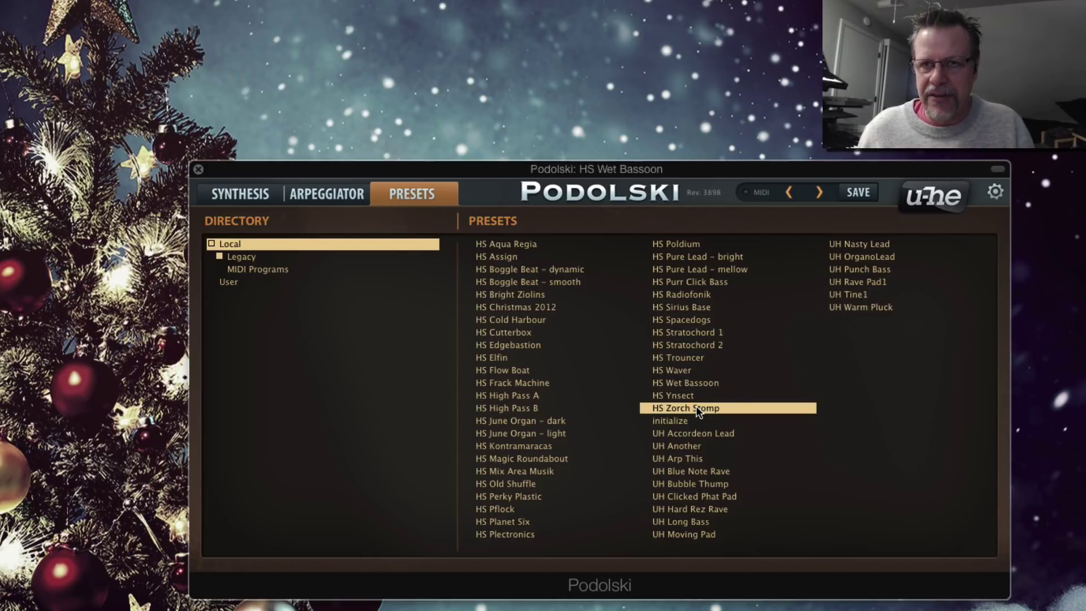
left_click(705, 432)
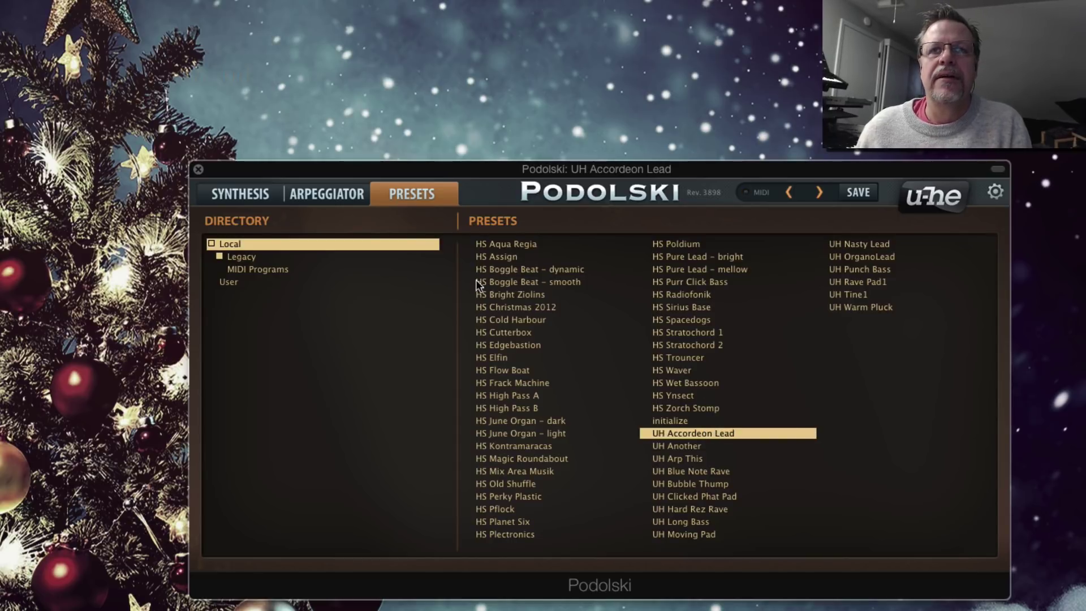
- Return to Podolski's synthesis page and turn the oscillator's WaveWarp down
left_click(261, 197)
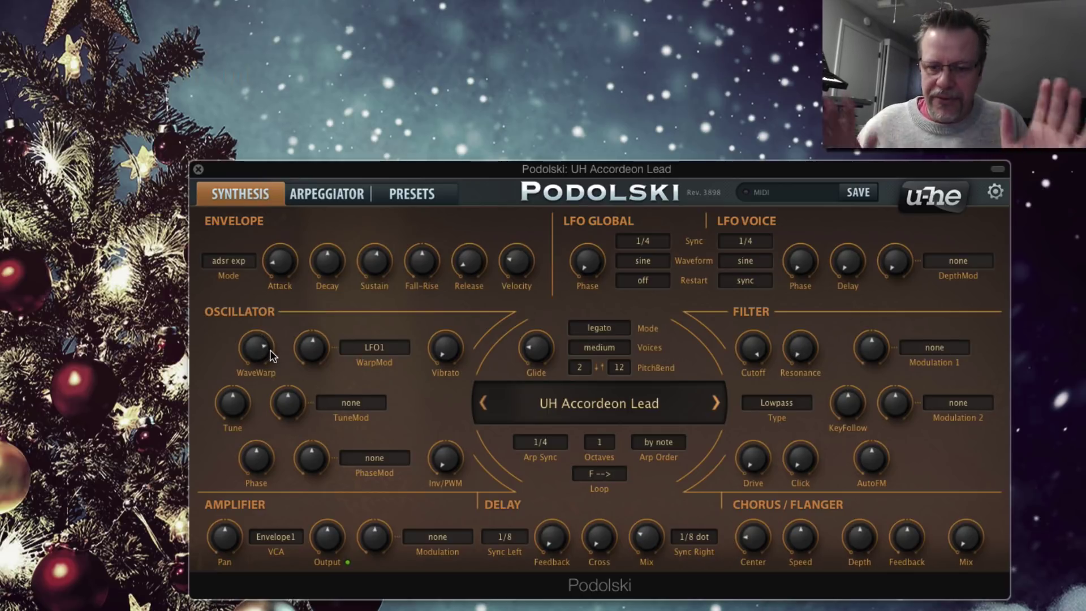
left_click(252, 351)
left_click_drag(252, 351, 279, 527)
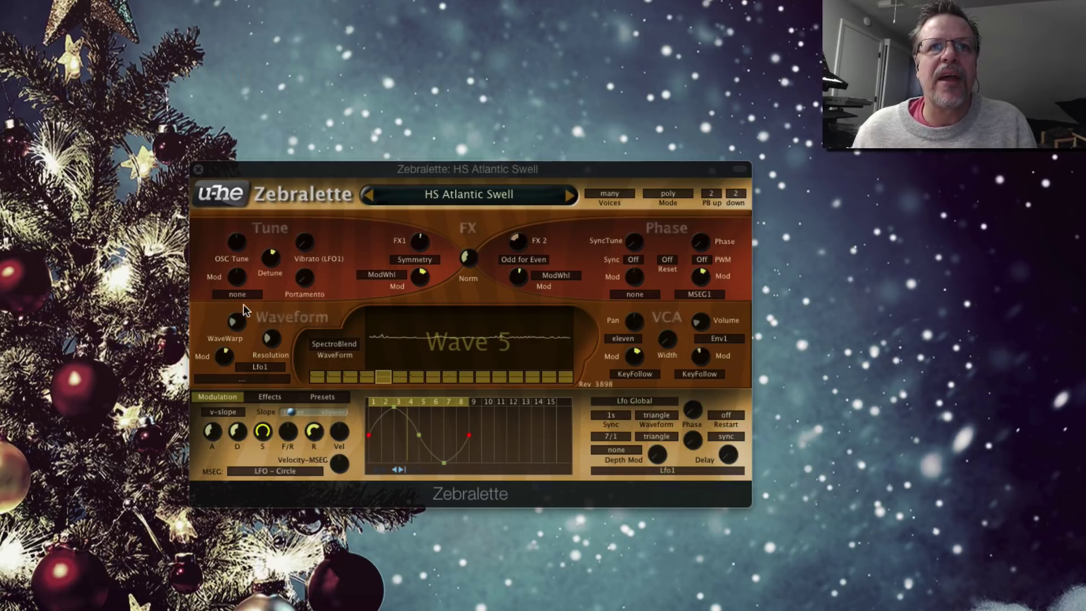
- Adjust the waveform's WaveWarp in Zebralette, and set the oscillator's WaveWarp in Podolski to 31.50
left_click_drag(245, 320, 267, 279)
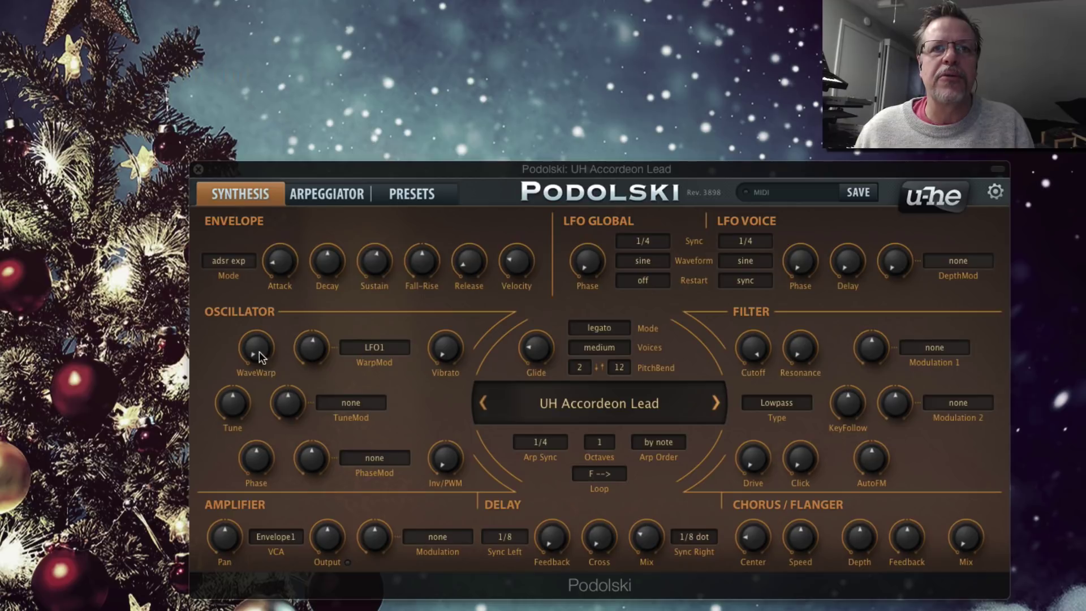
left_click_drag(259, 355, 260, 299)
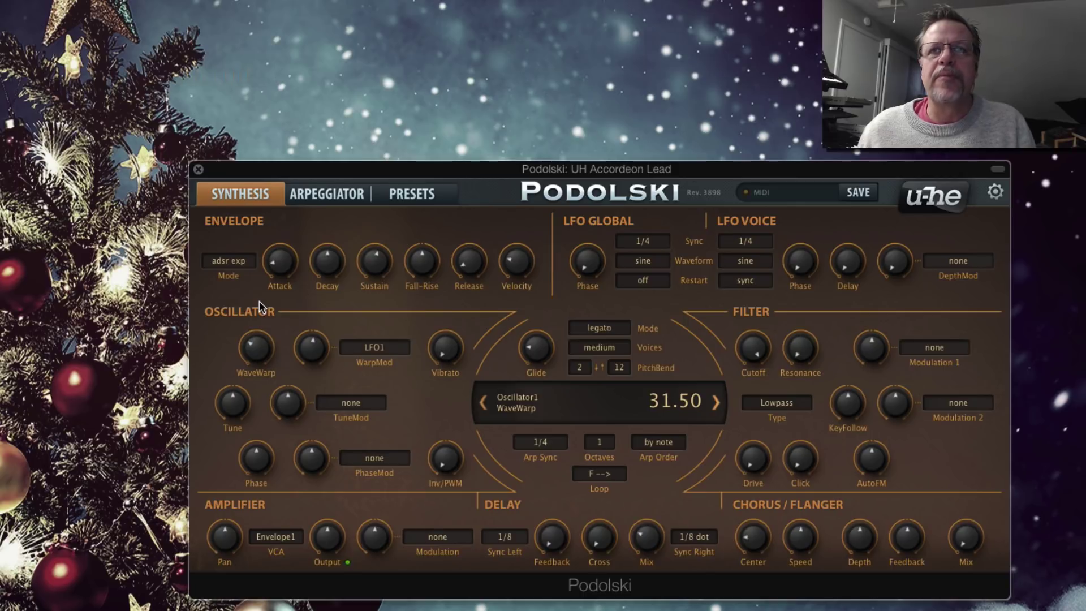
- Set Podolski's filter Cutoff to 62.00 and the envelope's Attack to 0.00
left_click_drag(747, 353, 741, 419)
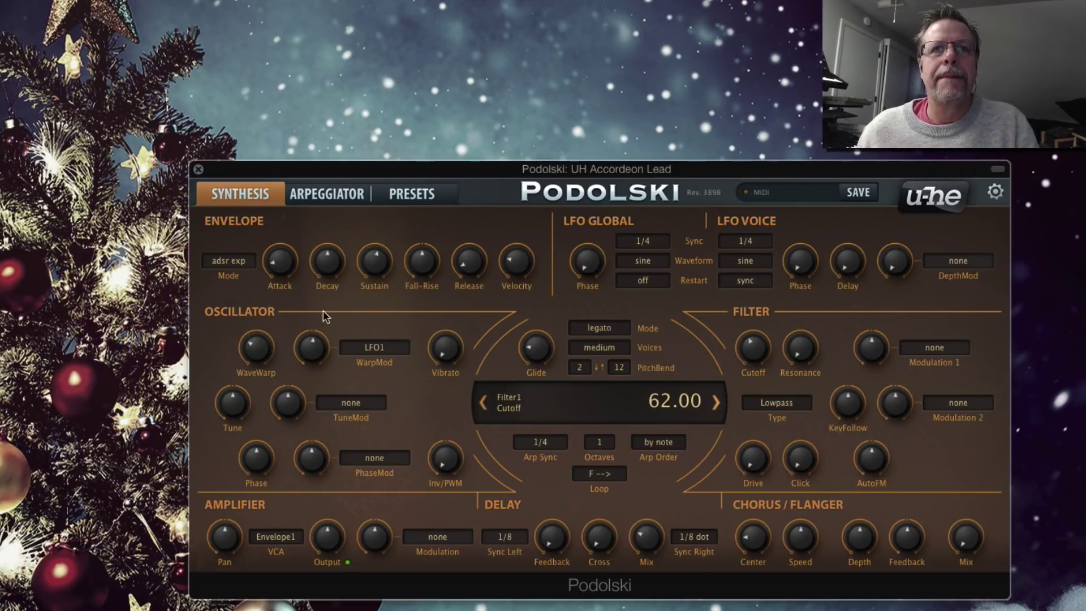
left_click_drag(280, 273, 520, 317)
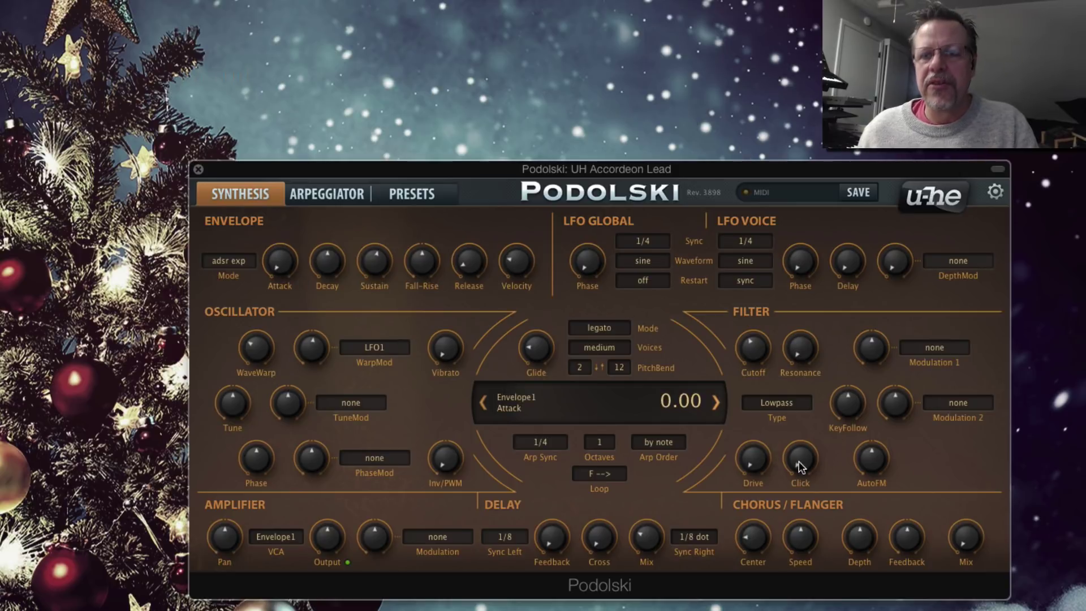
- Raise the filter's Click to 61.00, increase the Cutoff slightly, and fine-tune the Click to a lower amount
left_click_drag(798, 460, 815, 365)
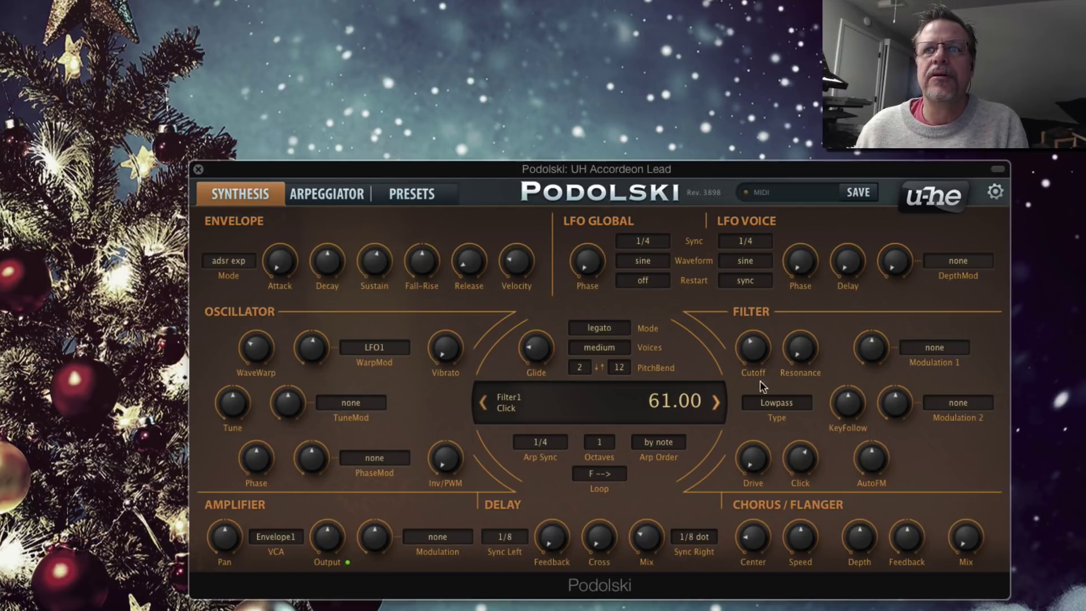
left_click_drag(754, 346, 757, 332)
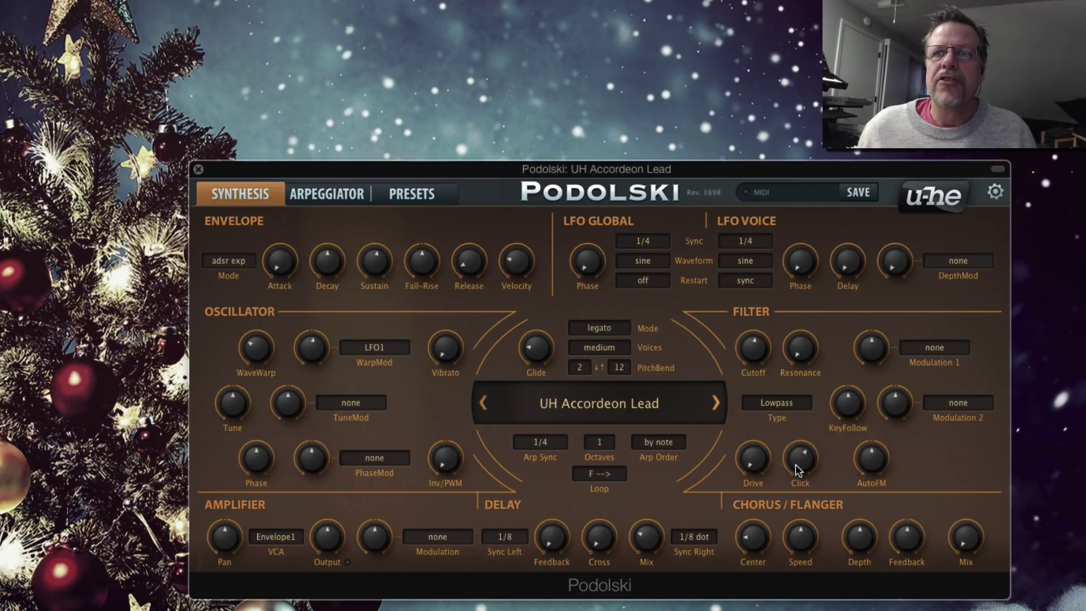
left_click_drag(795, 465, 797, 471)
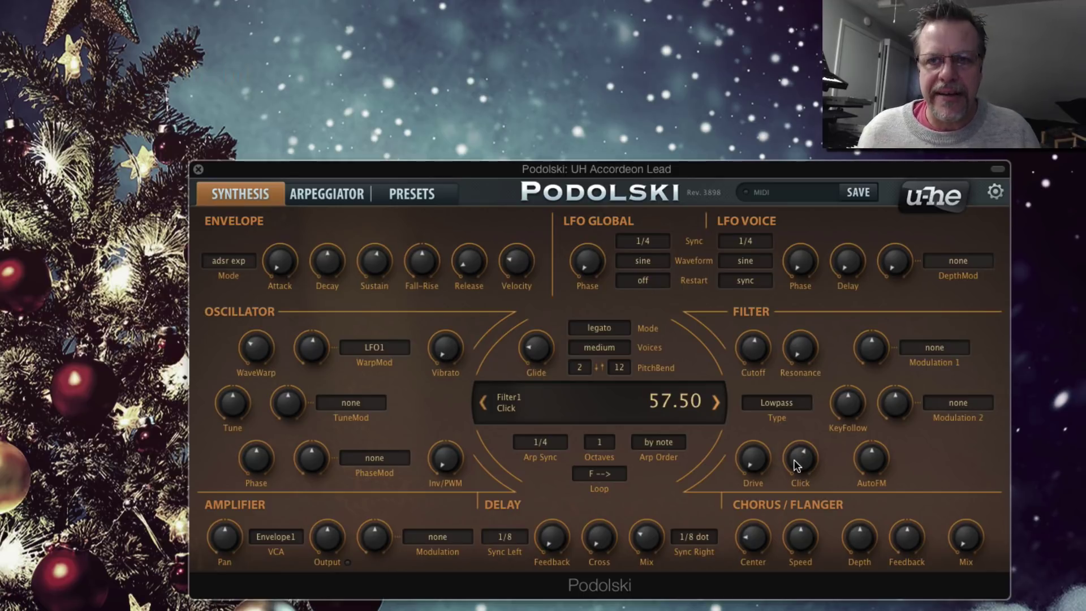
left_click_drag(792, 459, 792, 474)
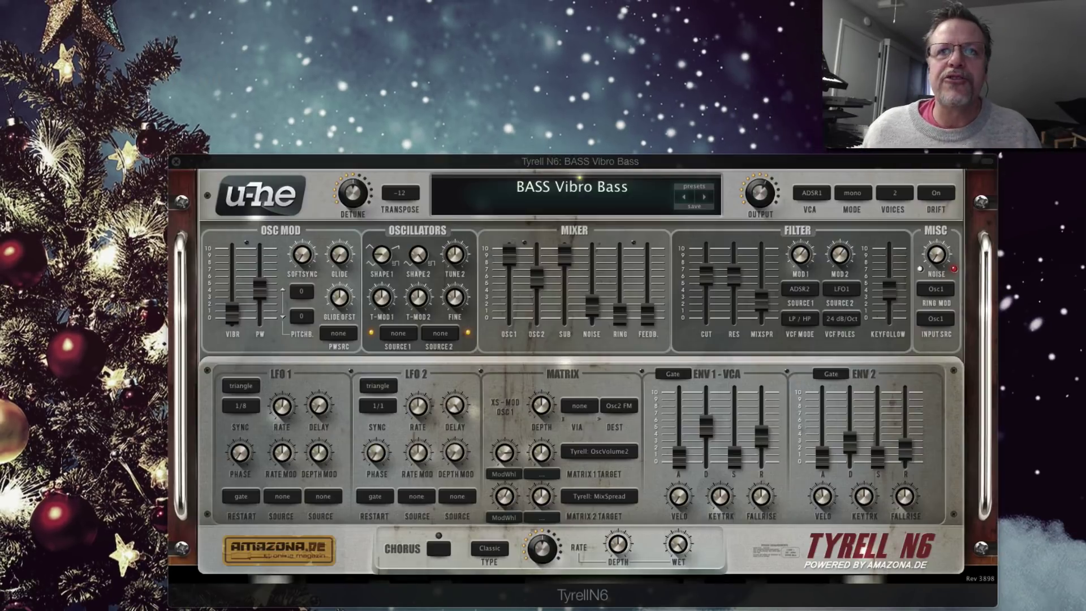
- Switch to the browser and read AMAZONA.de's article on the Tyrell N6 V3, from the introduction to the new features list
key("super+Tab")
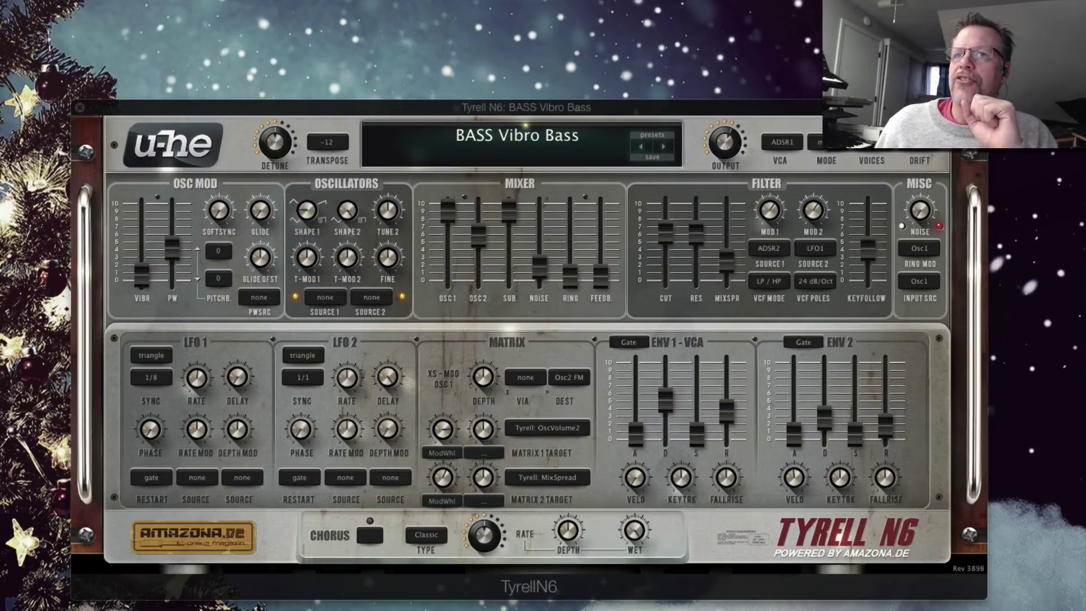
left_click(542, 5)
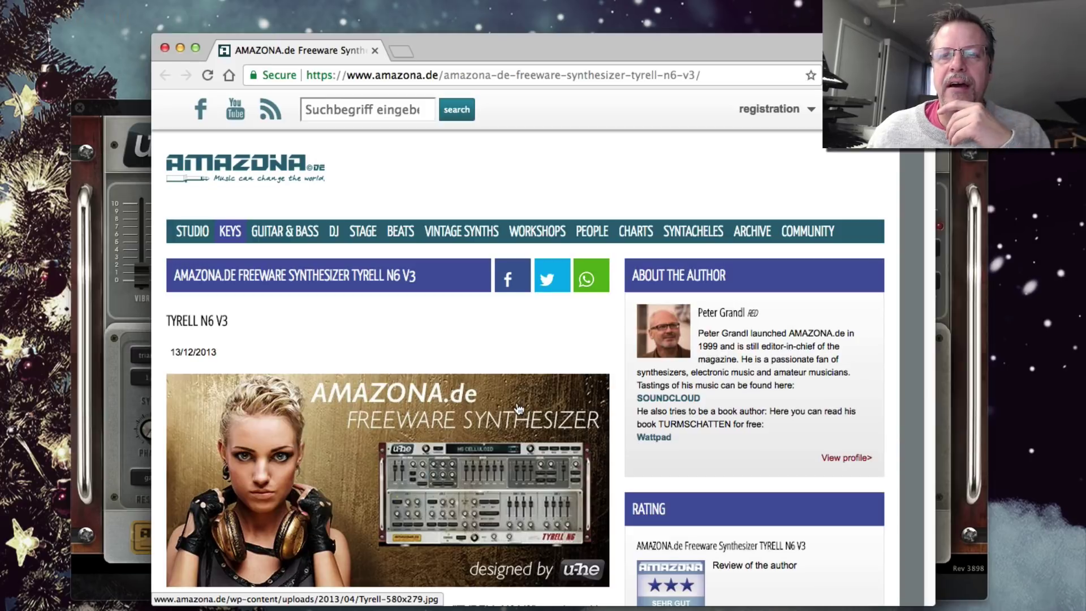
scroll(520, 406, "down", 5)
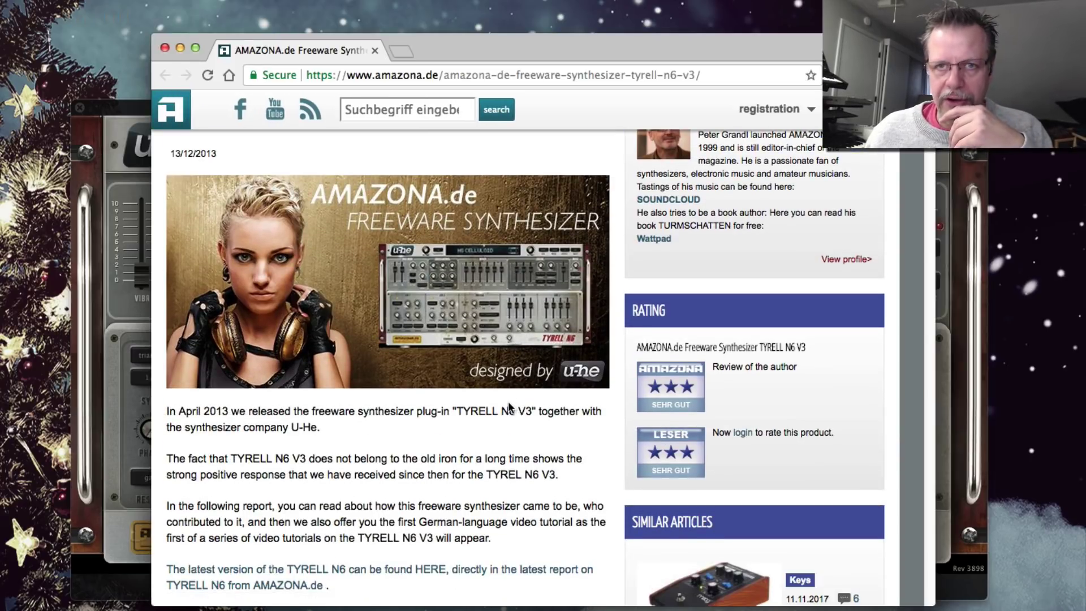
scroll(516, 402, "down", 3)
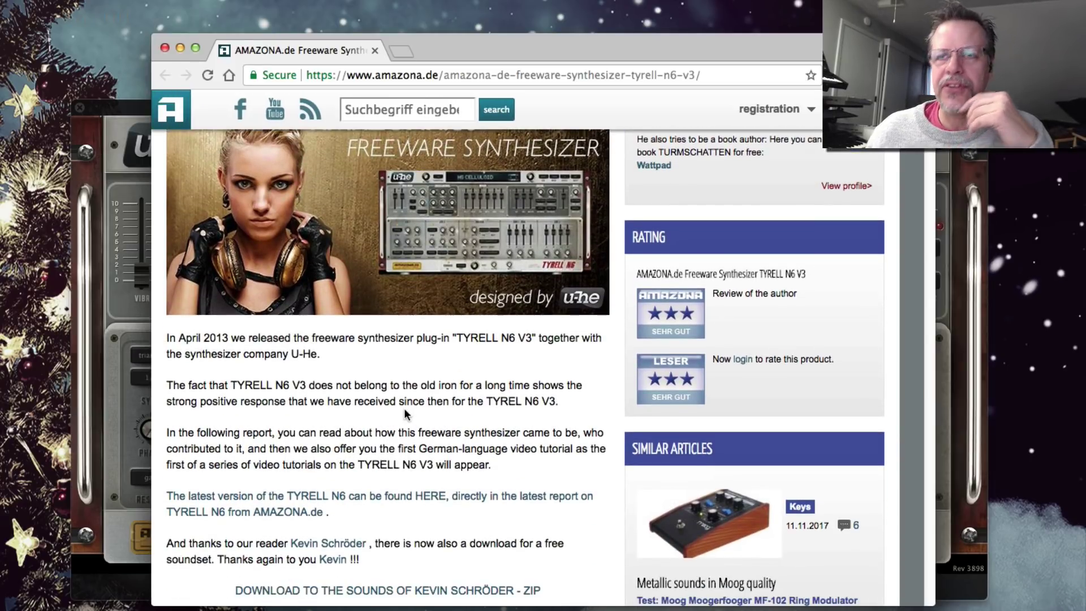
scroll(404, 417, "down", 1)
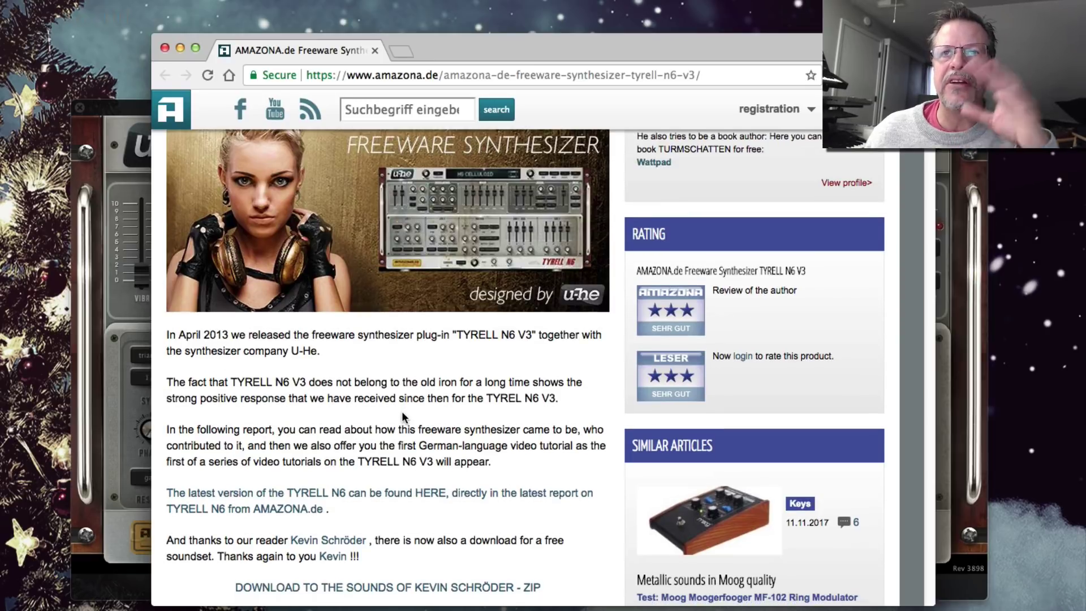
scroll(403, 417, "down", 1)
scroll(403, 414, "down", 5)
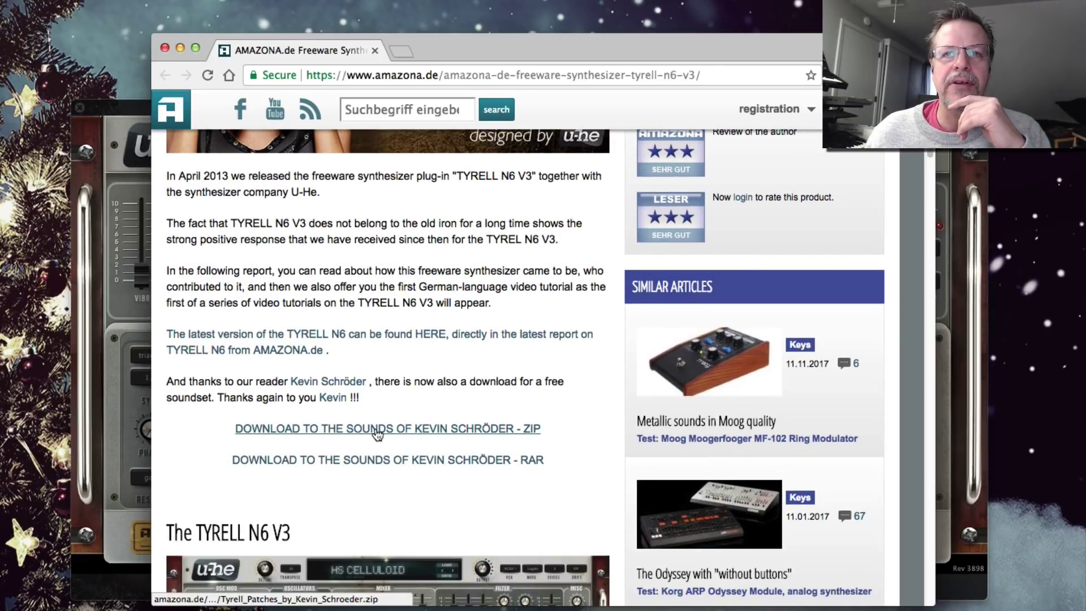
scroll(377, 433, "down", 20)
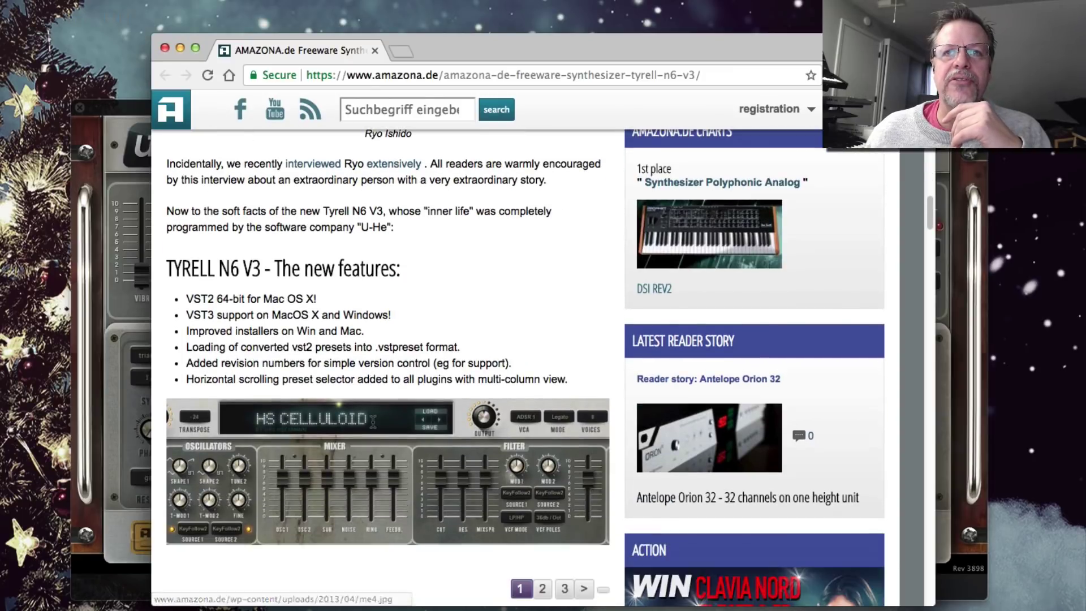
scroll(372, 421, "down", 10)
- Go to page 3 of the article and open the linked download and report page for the latest TYRELL N6 version
left_click(564, 279)
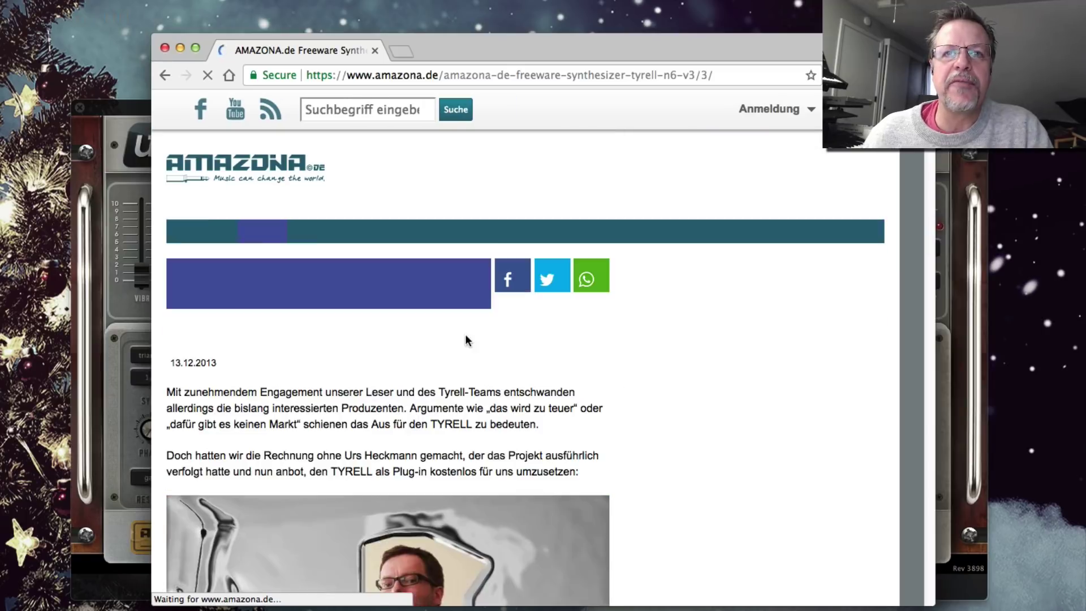
scroll(486, 373, "down", 6)
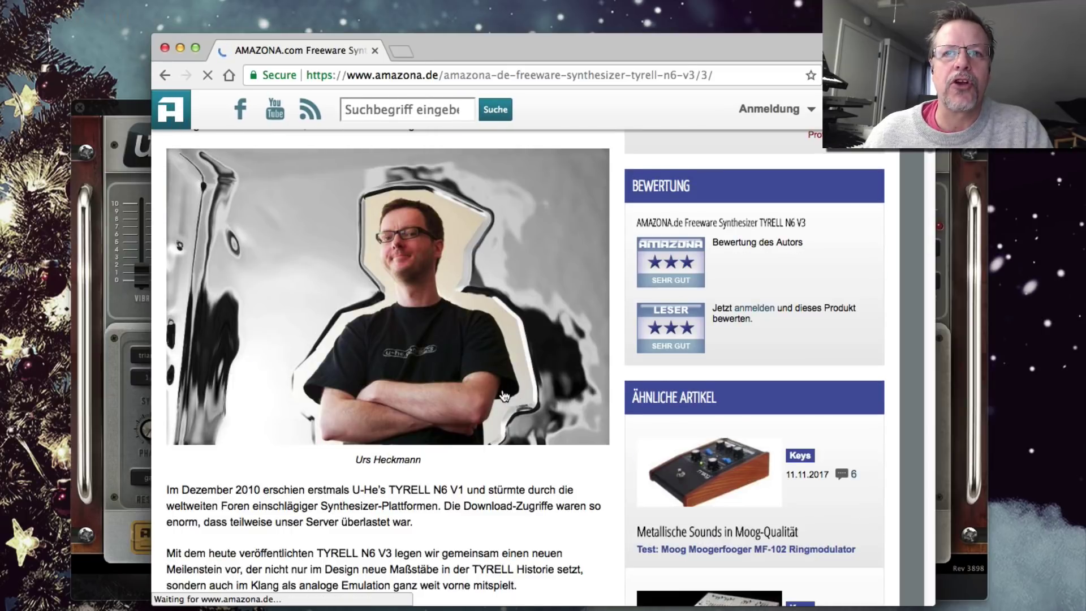
scroll(505, 395, "down", 15)
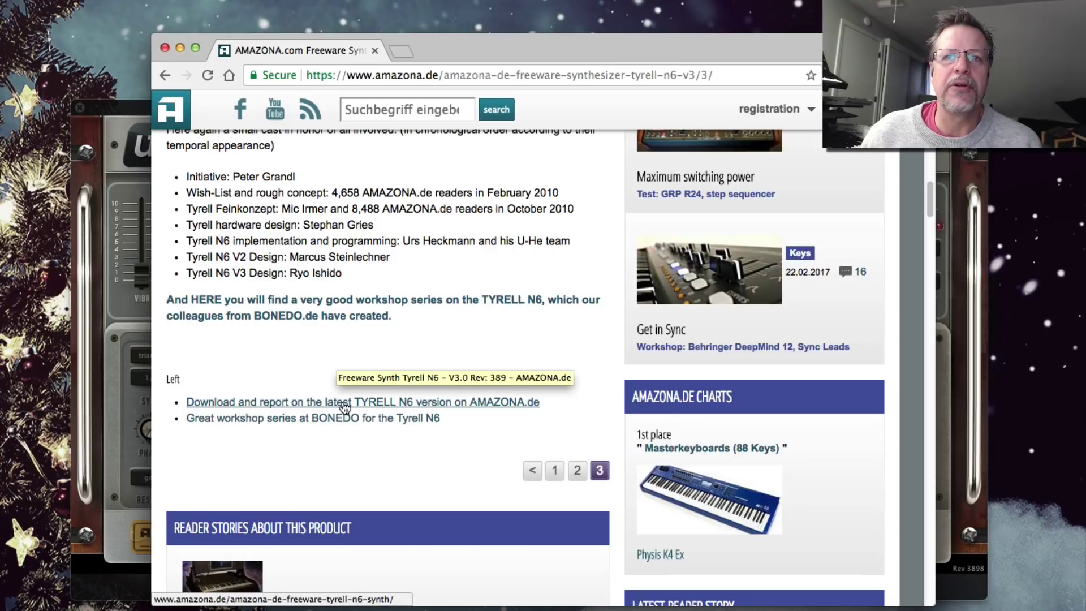
left_click(449, 402)
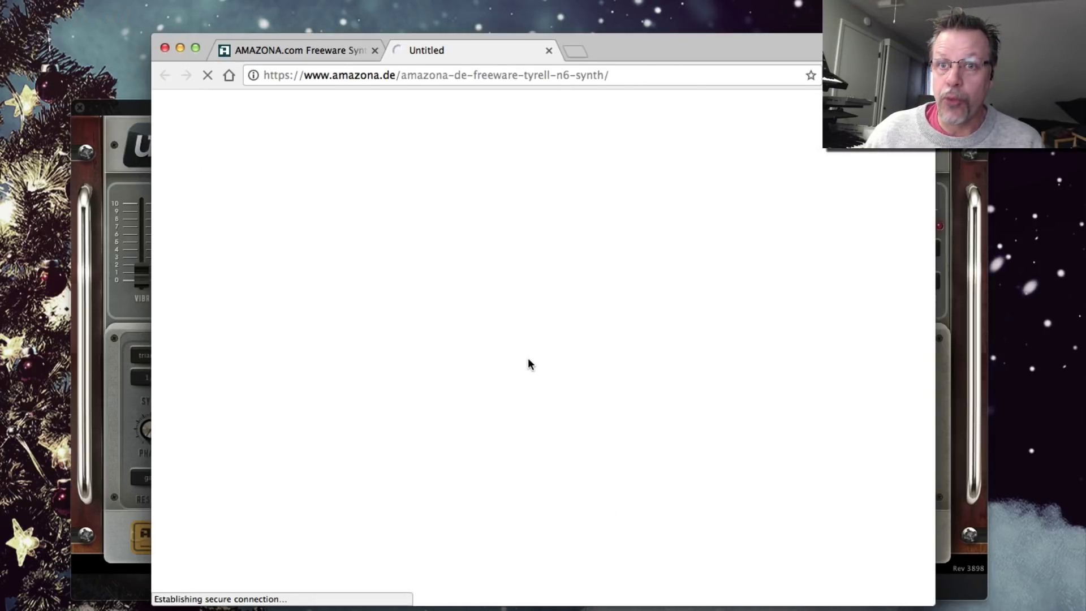
- Look through the Tyrell N6 page for the V3.0 Rev 389 downloads, and close the browser window
scroll(532, 357, "down", 5)
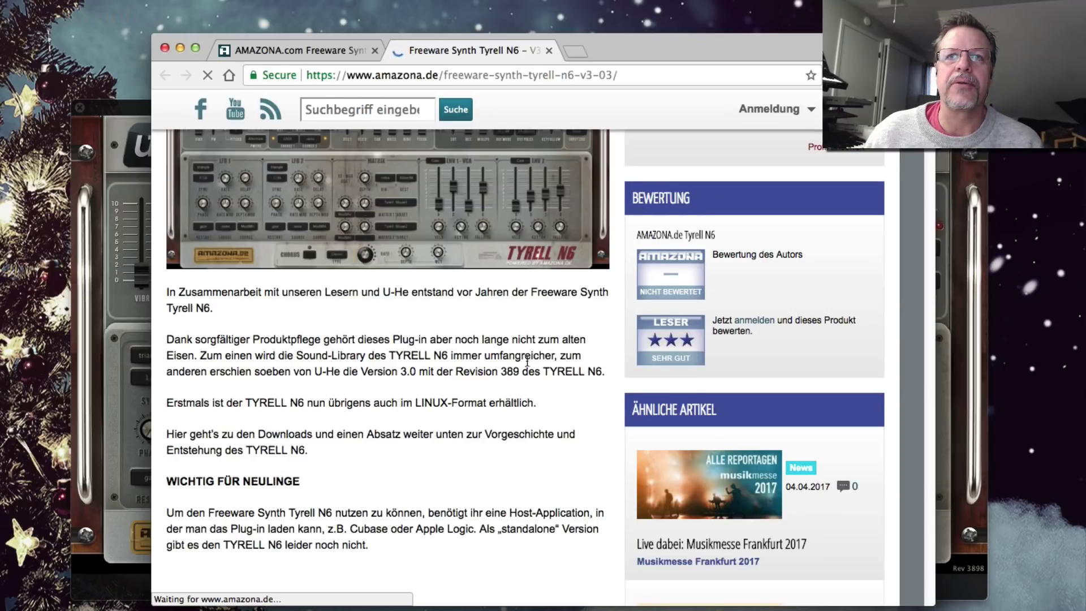
scroll(527, 362, "down", 15)
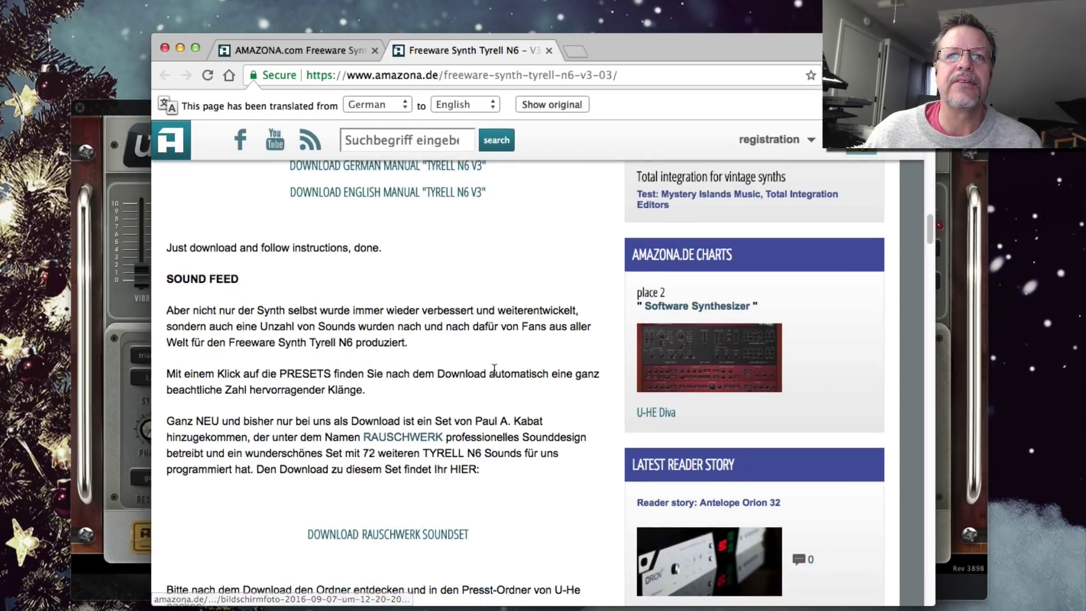
scroll(493, 368, "down", 15)
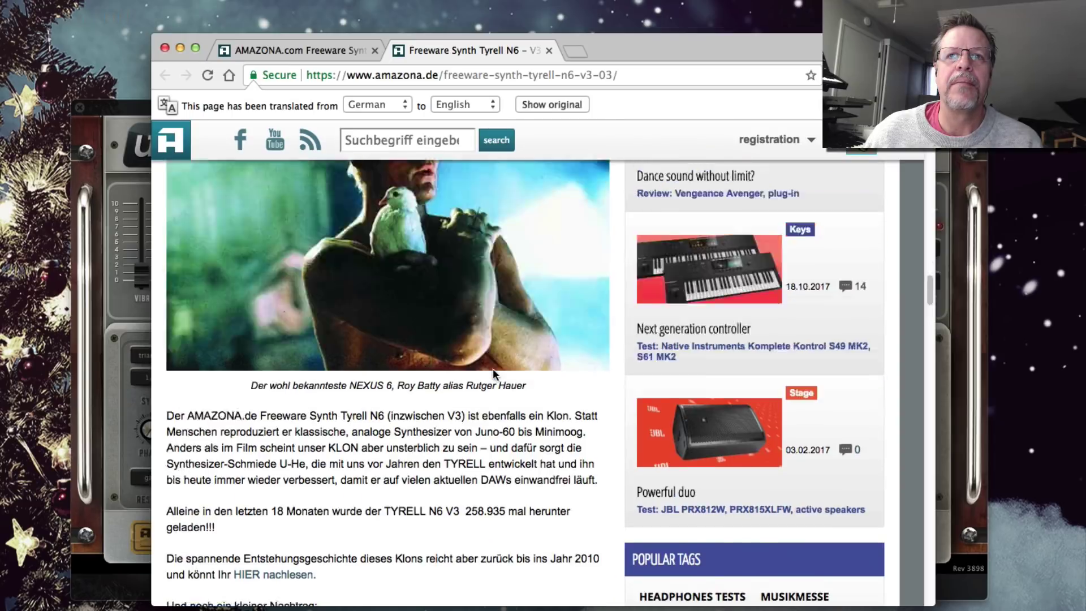
scroll(493, 370, "up", 20)
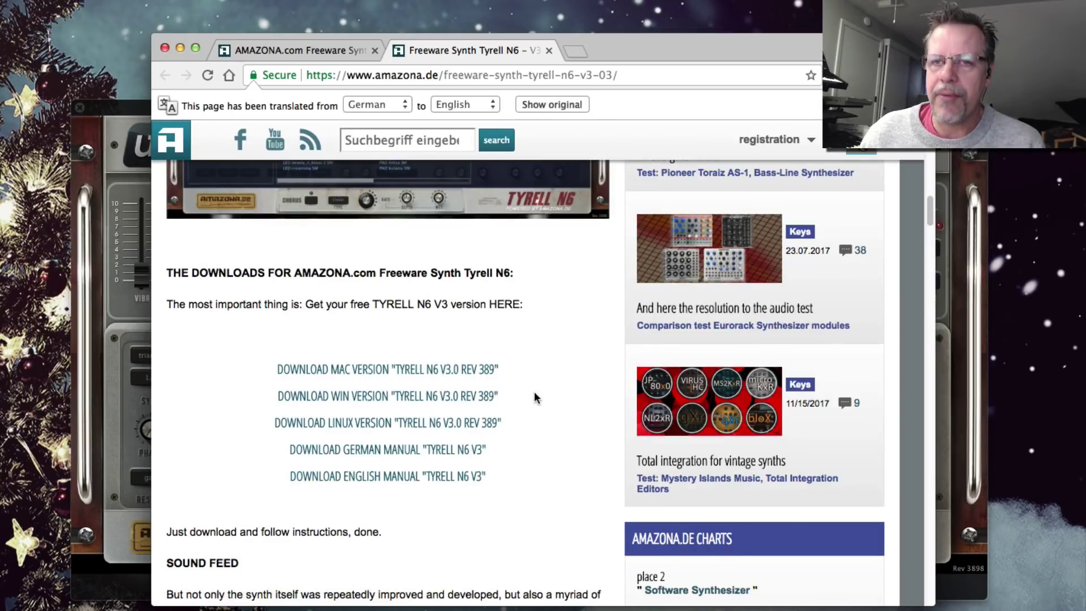
left_click(164, 48)
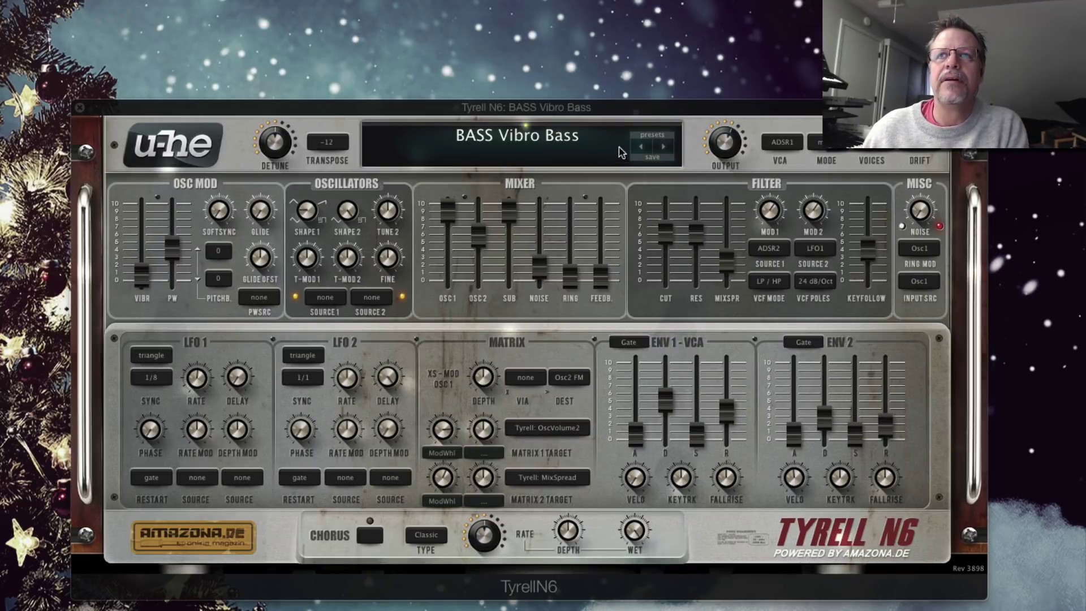
- Step through Tyrell N6's presets, auditioning BASS Zen Bass, KEYS Bright EP and KEYS Calm EP
left_click(664, 147)
left_click(664, 147)
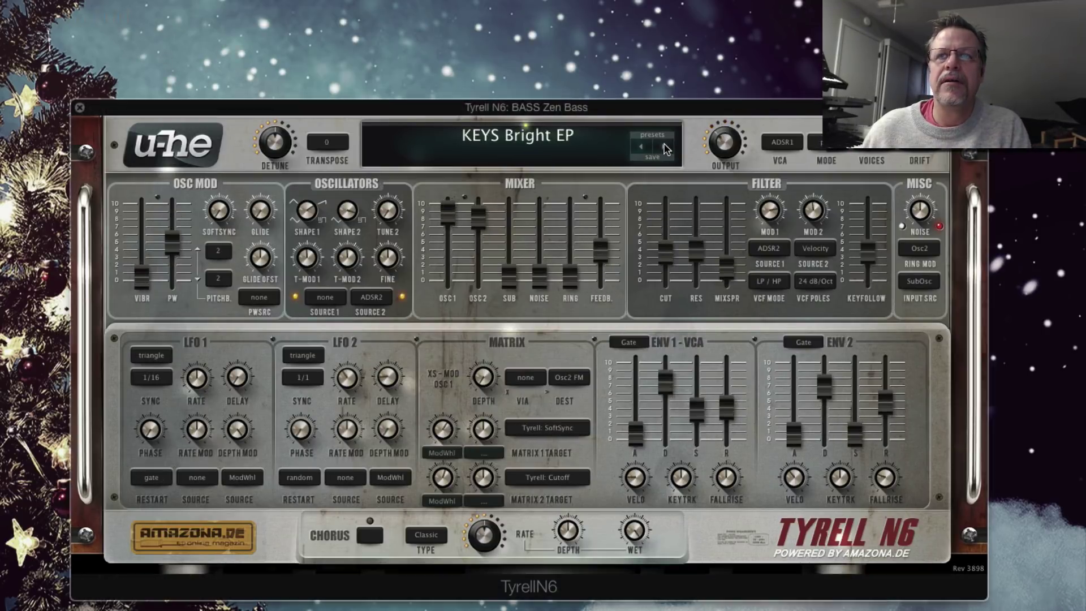
left_click(664, 147)
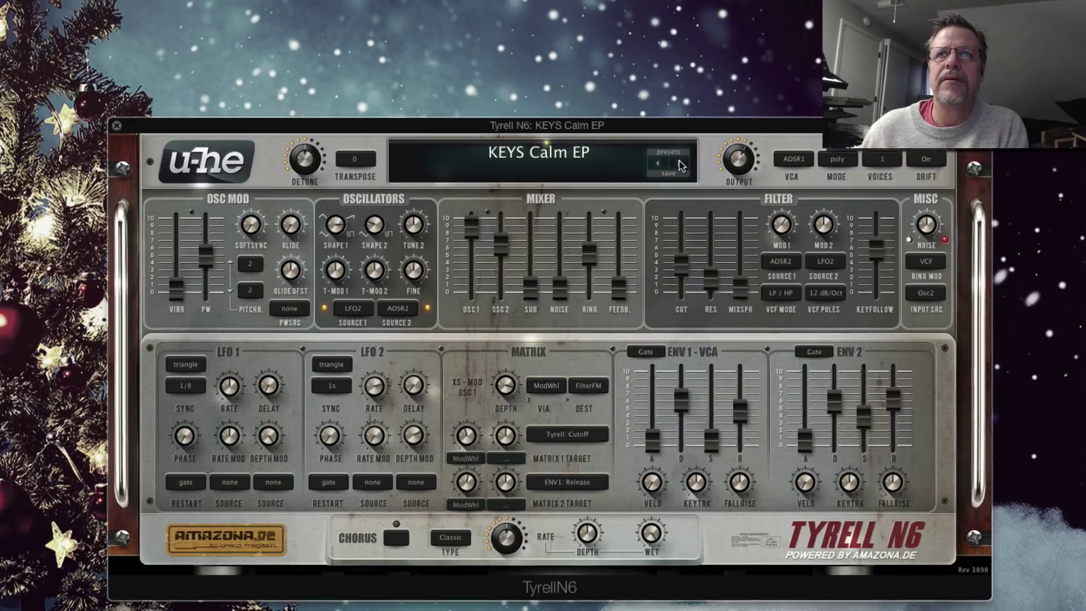
left_click(664, 147)
left_click(716, 203)
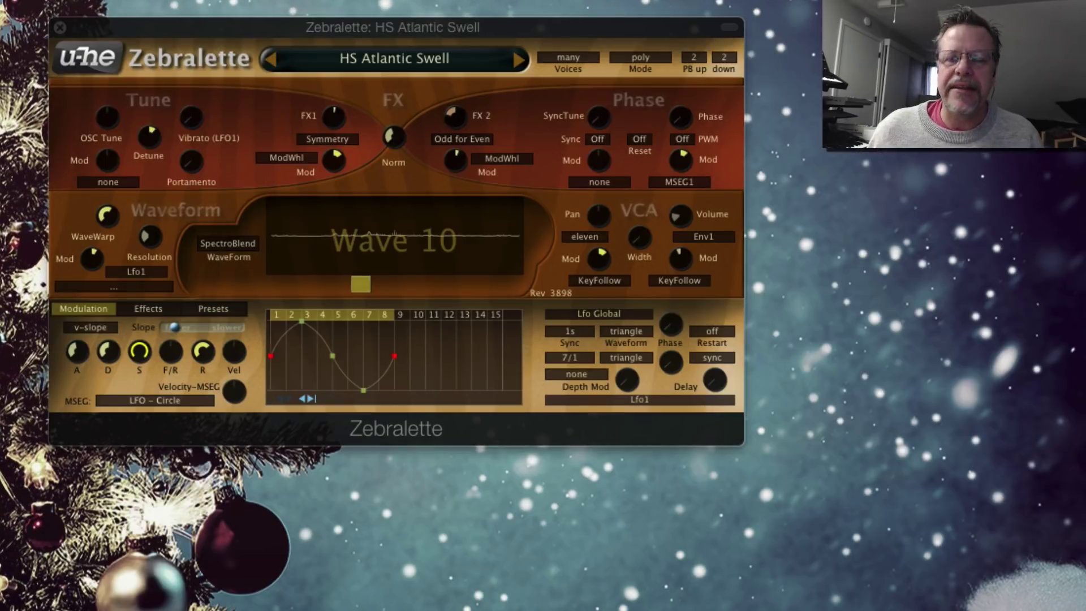
- Audition HS Bellette, HS Black Adder and HS Bold As Brass a in Zebralette, and load the HS ThinTron preset
left_click(520, 59)
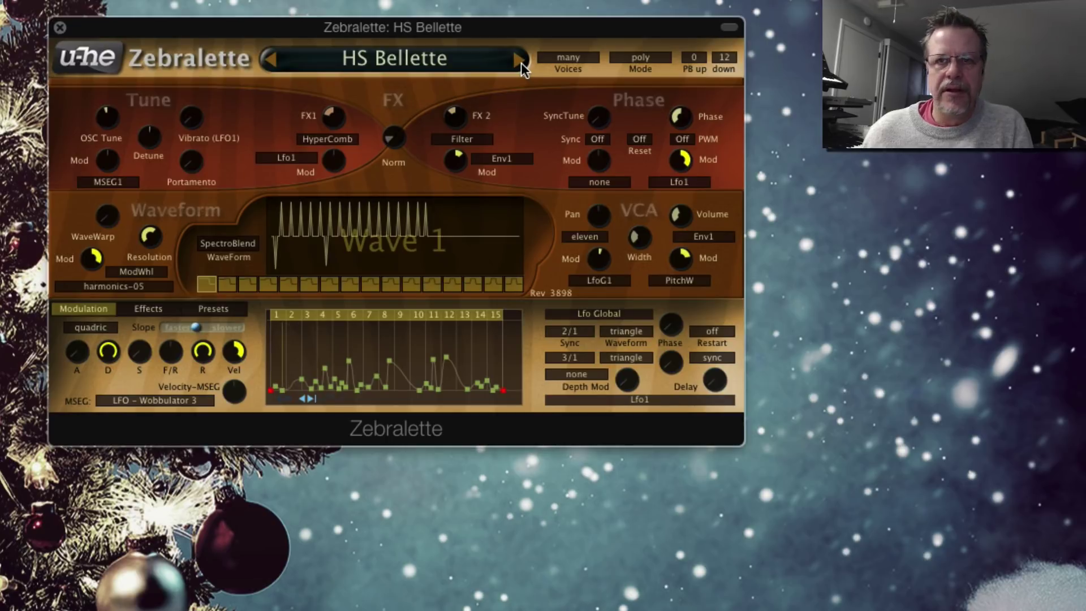
left_click(520, 59)
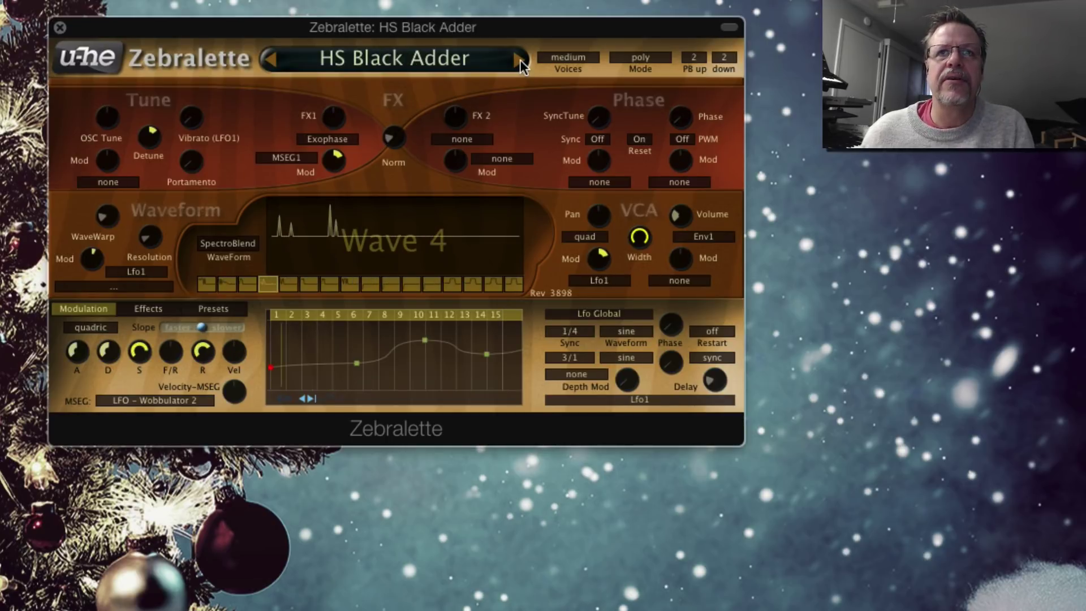
left_click(520, 60)
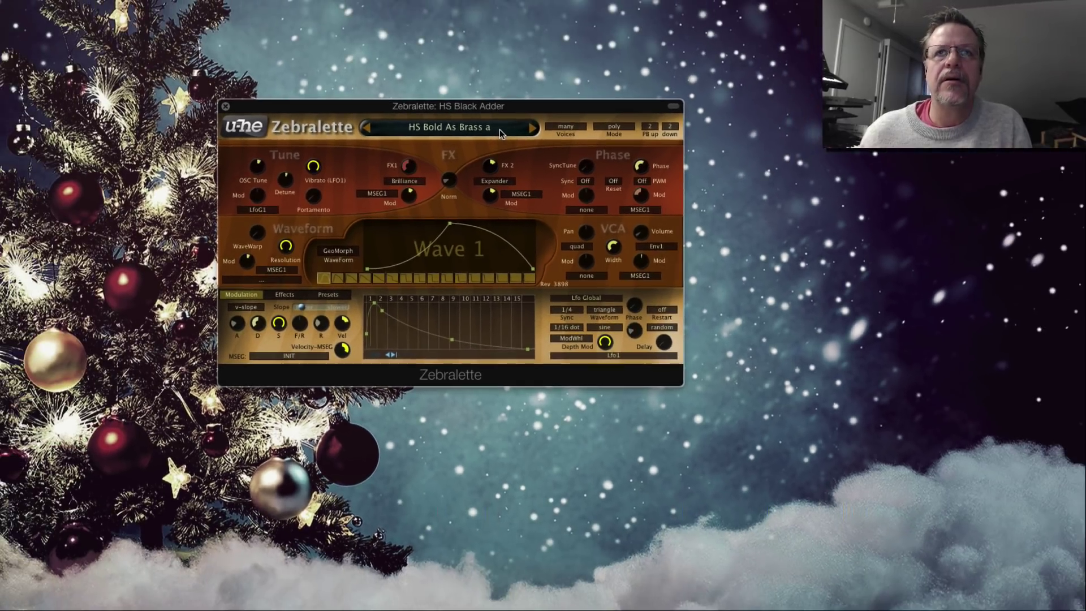
left_click(471, 64)
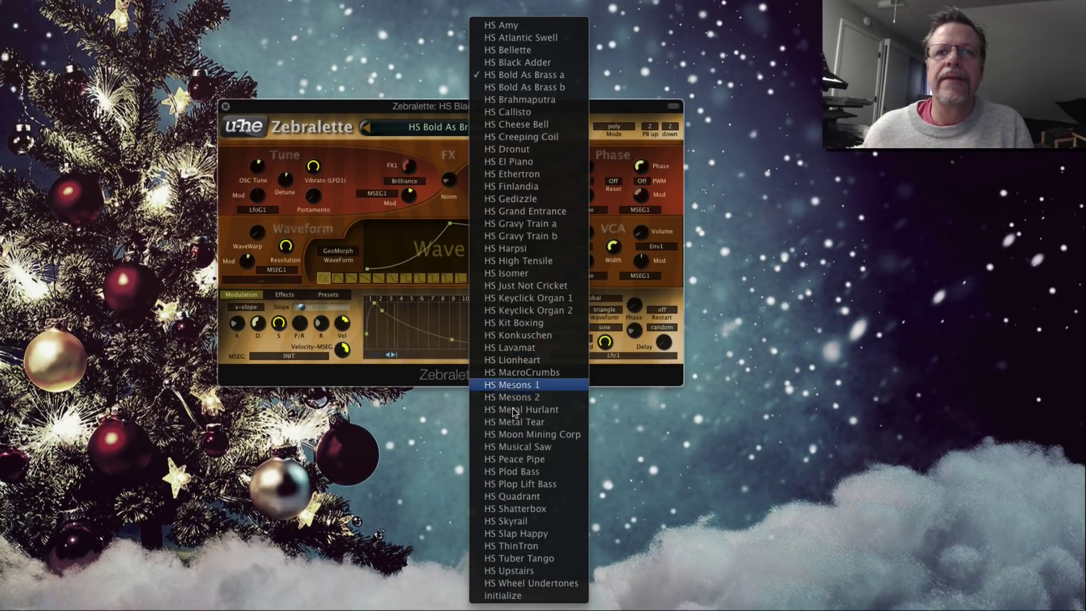
left_click(512, 545)
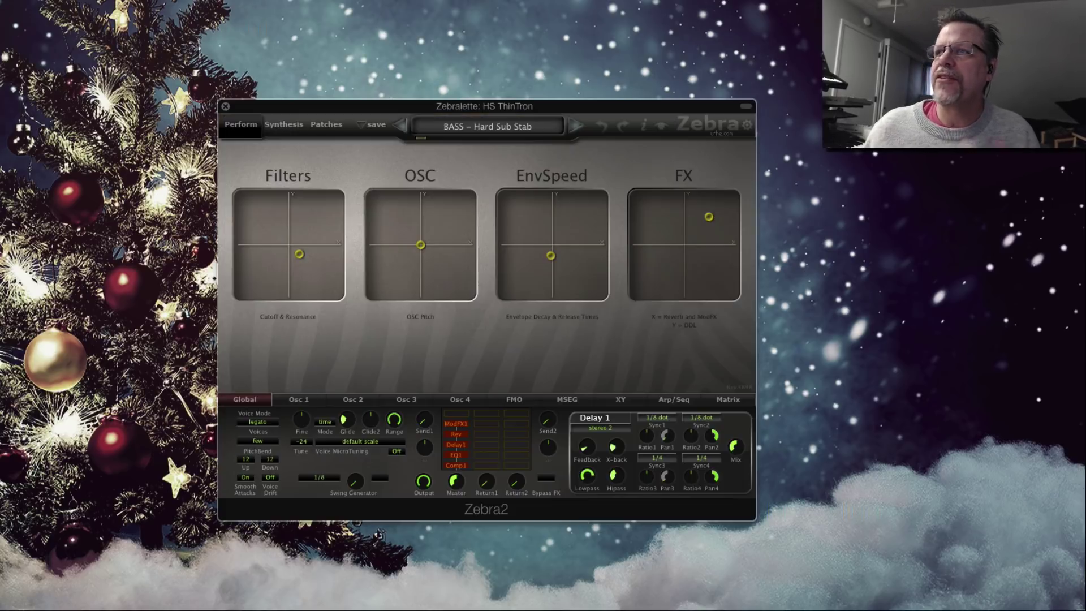
- Audition the BASS - Helter Skelter preset in Zebra2 and load BASS - Ignoramus
left_click(575, 128)
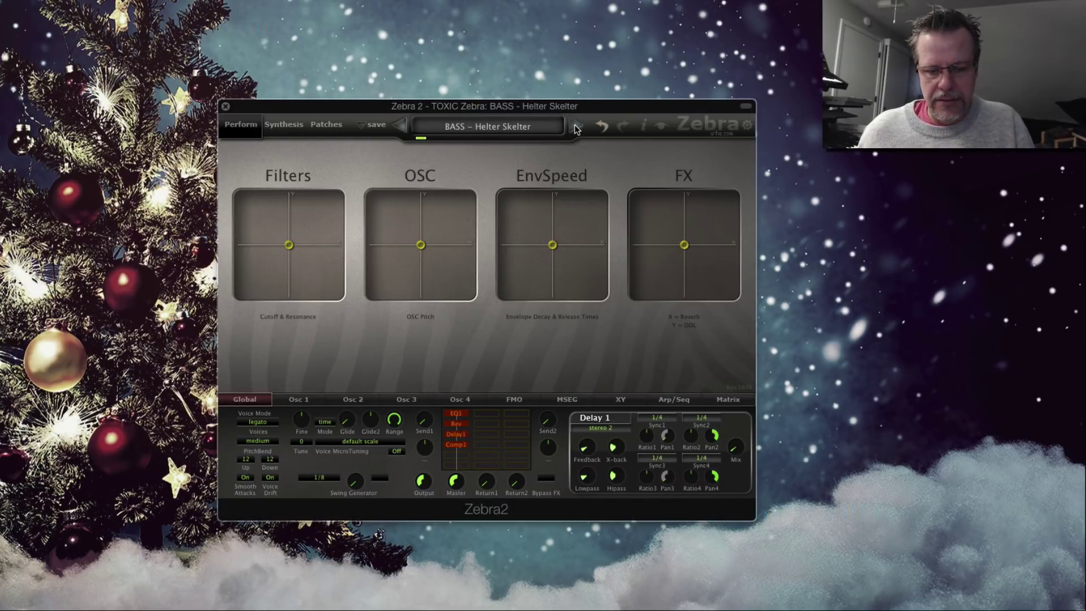
left_click(575, 127)
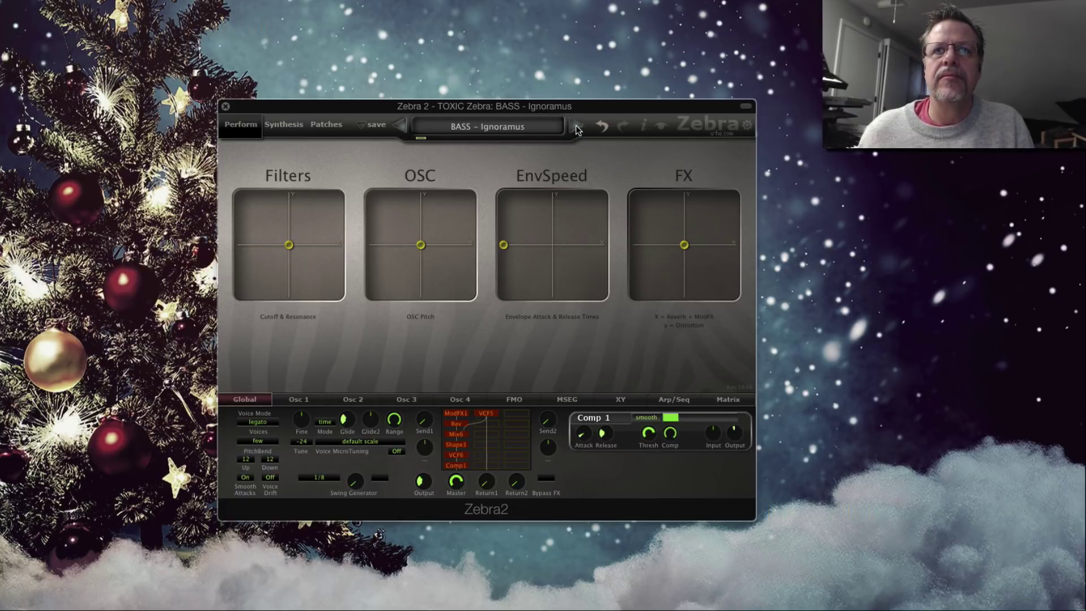
- Sweep the Filters XY pad's cutoff and resonance point, leave it slightly left of centre, and show Zebra2's synthesis page
left_click_drag(291, 249, 267, 276)
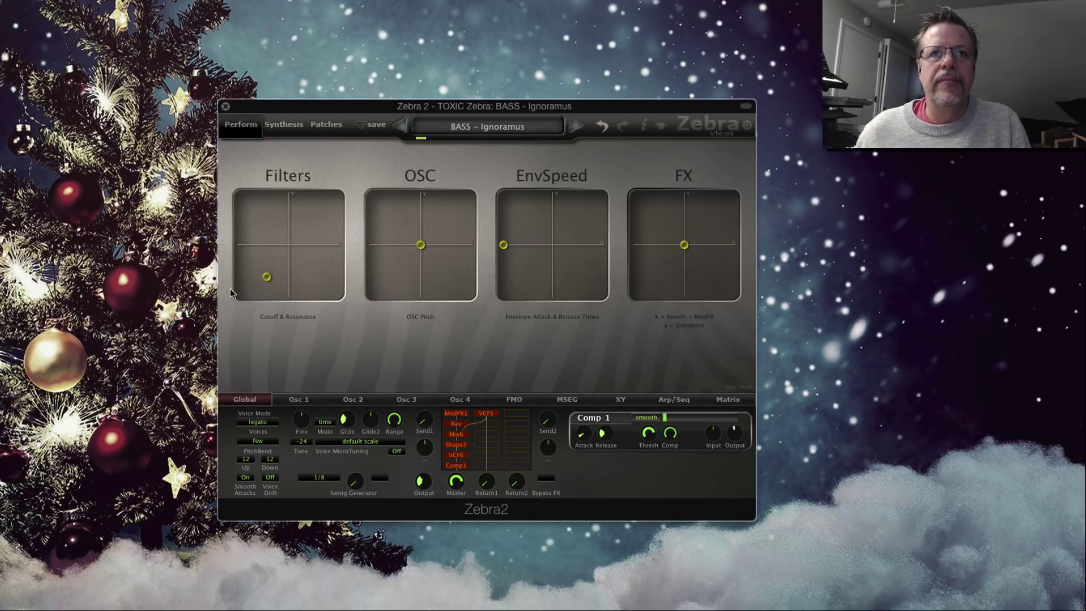
left_click_drag(267, 277, 271, 247)
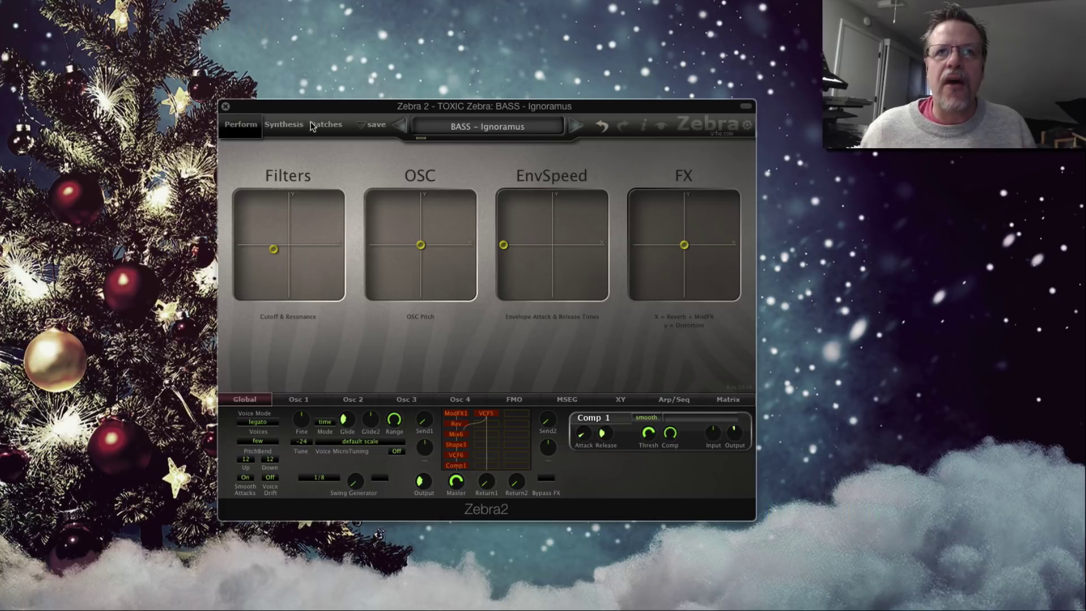
left_click(287, 125)
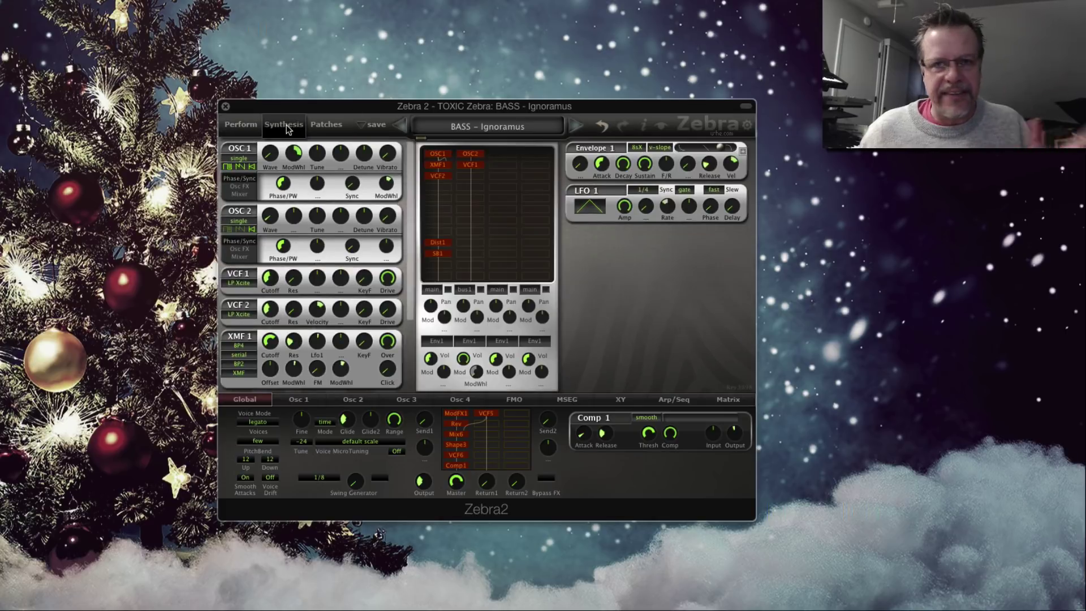
- Step through Zebra2's bass presets, auditioning BASS - Leader, BASS - Modpass Grunge and BASS - Oscilgrinder
left_click(577, 127)
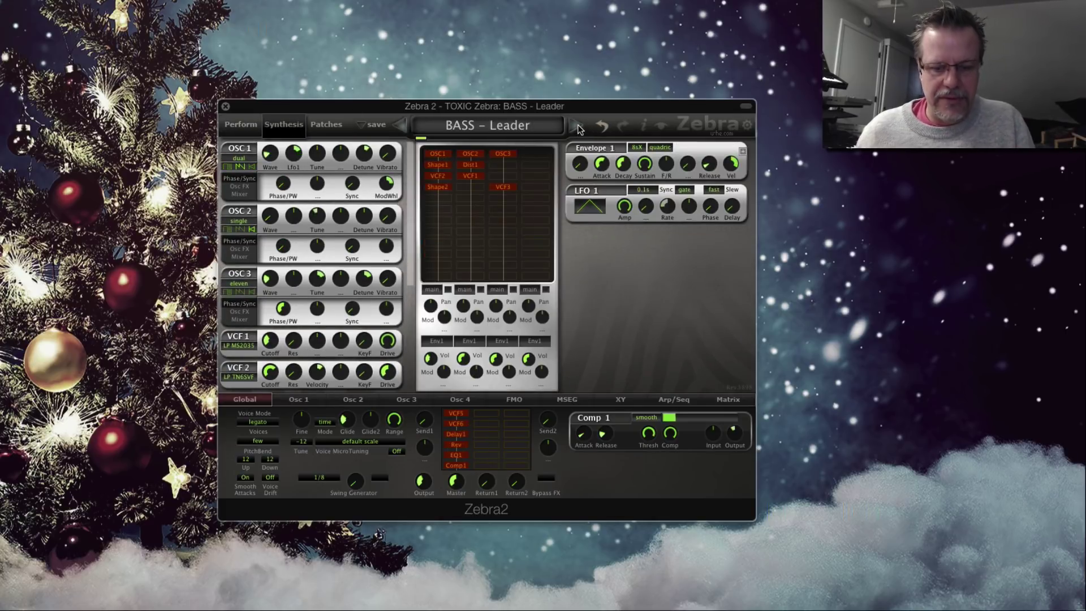
left_click(577, 127)
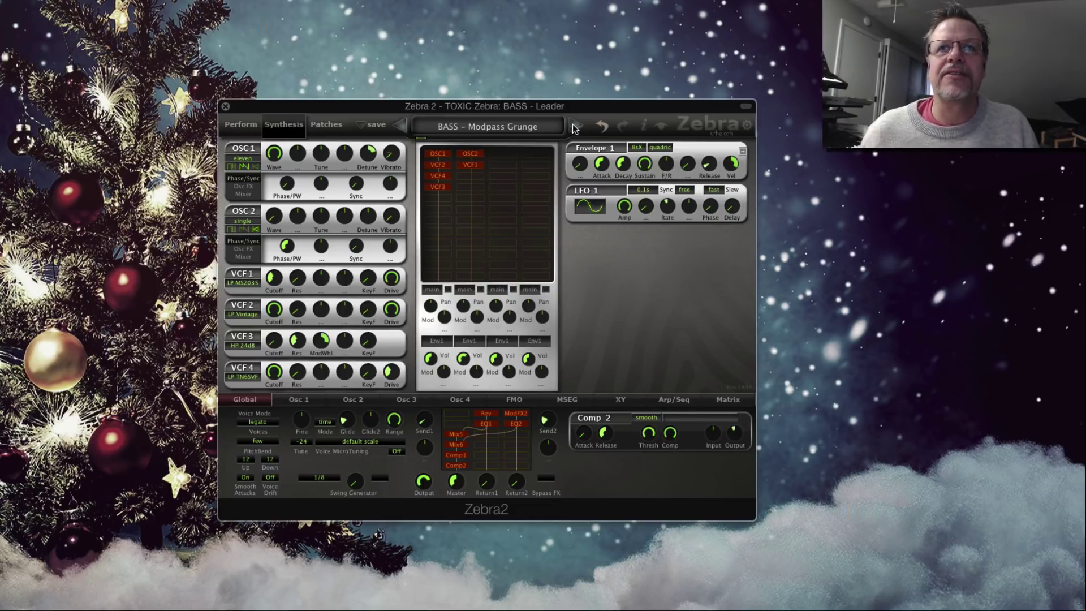
left_click(574, 127)
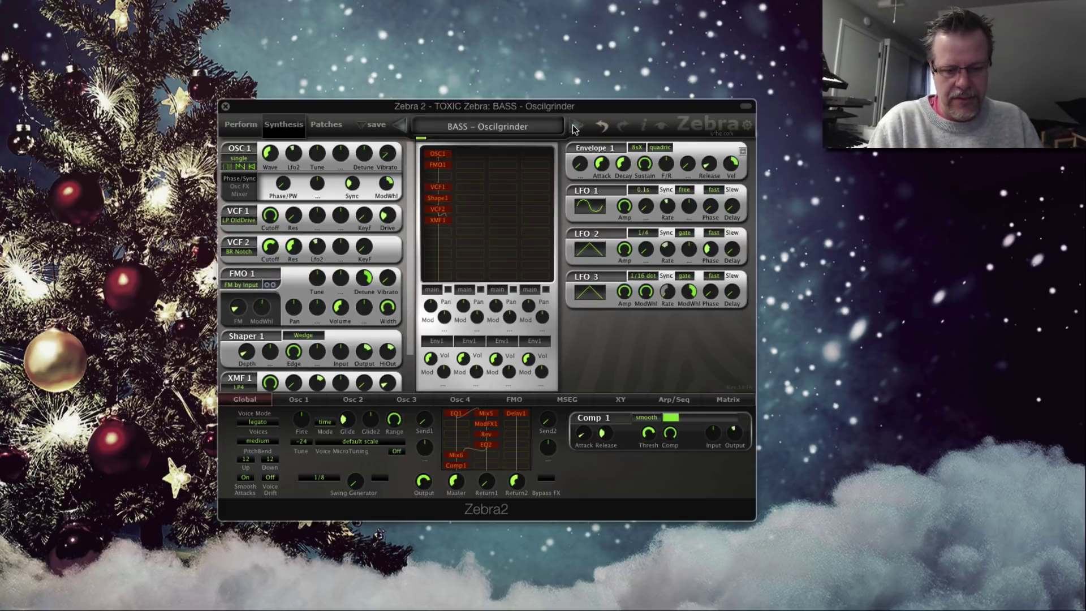
- Load PAD - Sorrow Mountain from the preset list, audition it, and advance to the following preset
left_click(501, 131)
scroll(562, 407, "down", 15)
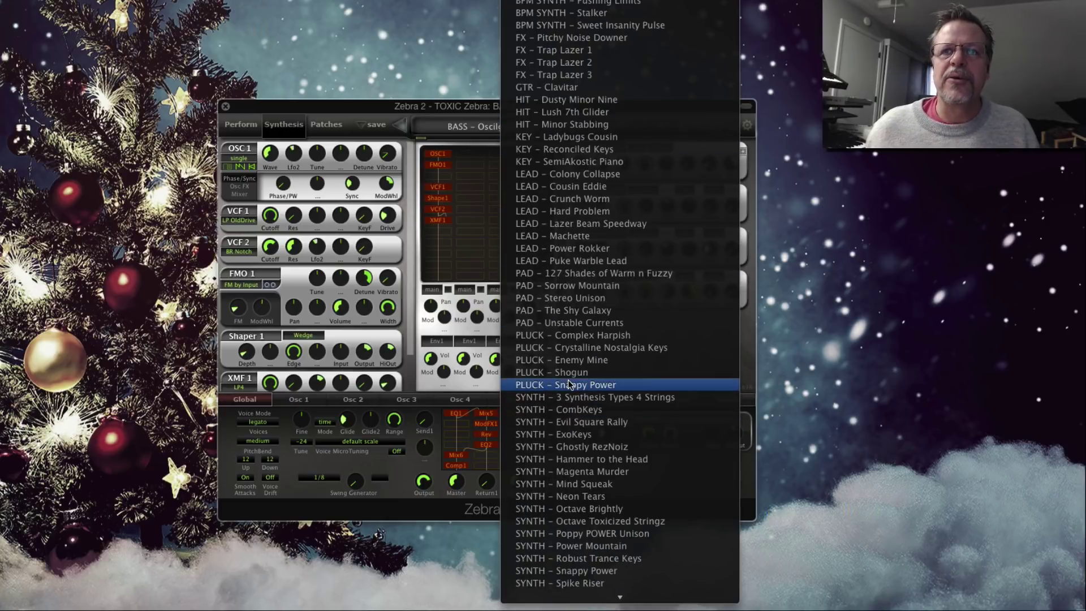
scroll(567, 428, "down", 1)
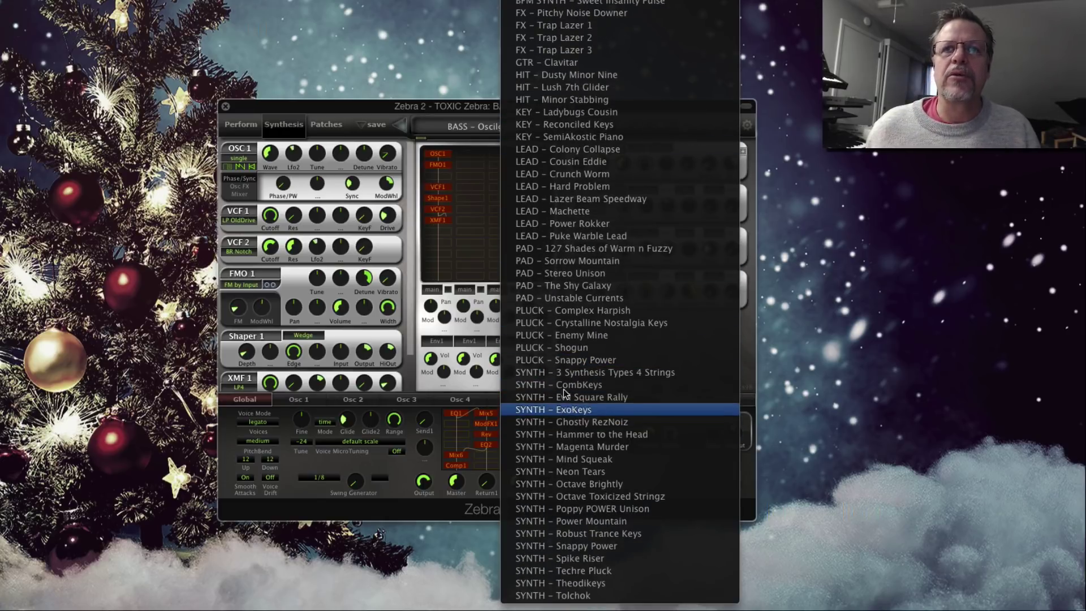
left_click(581, 261)
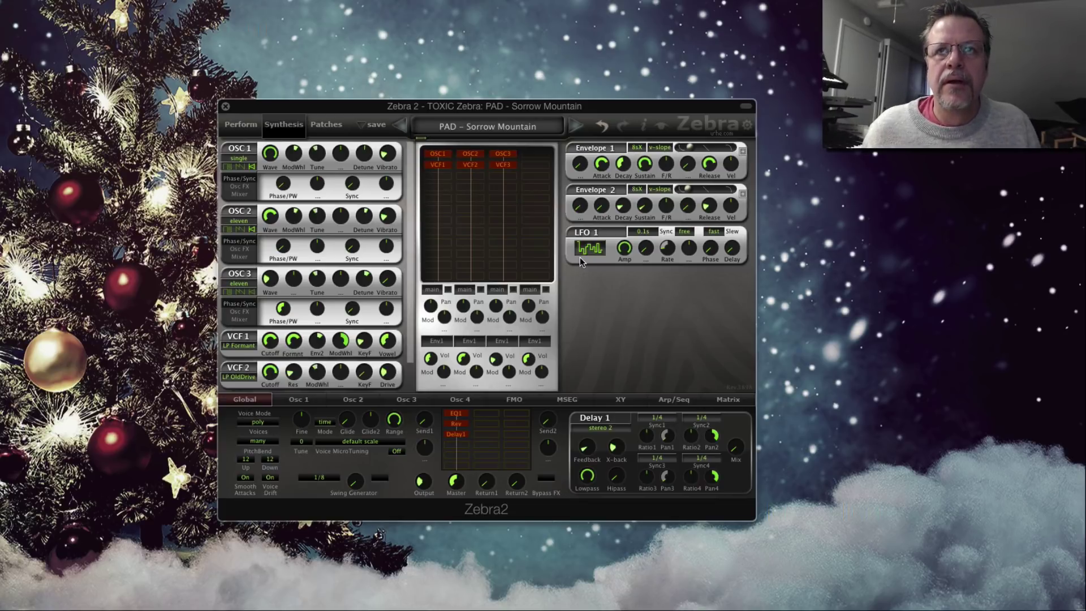
left_click(575, 126)
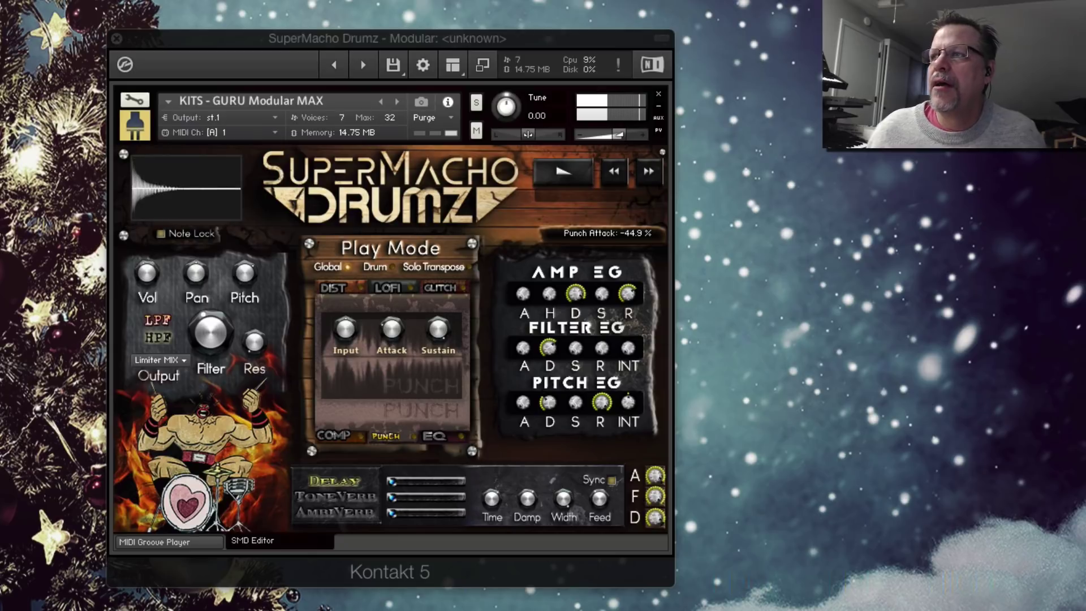
- In Kontakt 5's SuperMacho Drumz instrument, set the Pitch to 12.00 and toggle the Punch effect
left_click(245, 277)
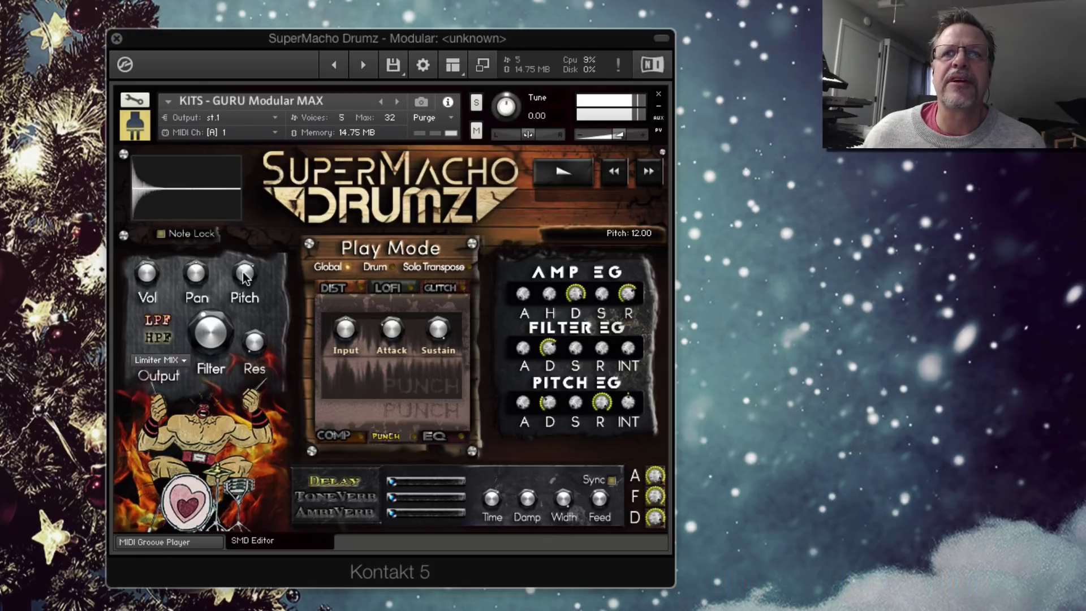
mouse_move(245, 277)
left_mouse_down()
mouse_move(243, 300)
mouse_move(244, 272)
left_mouse_up()
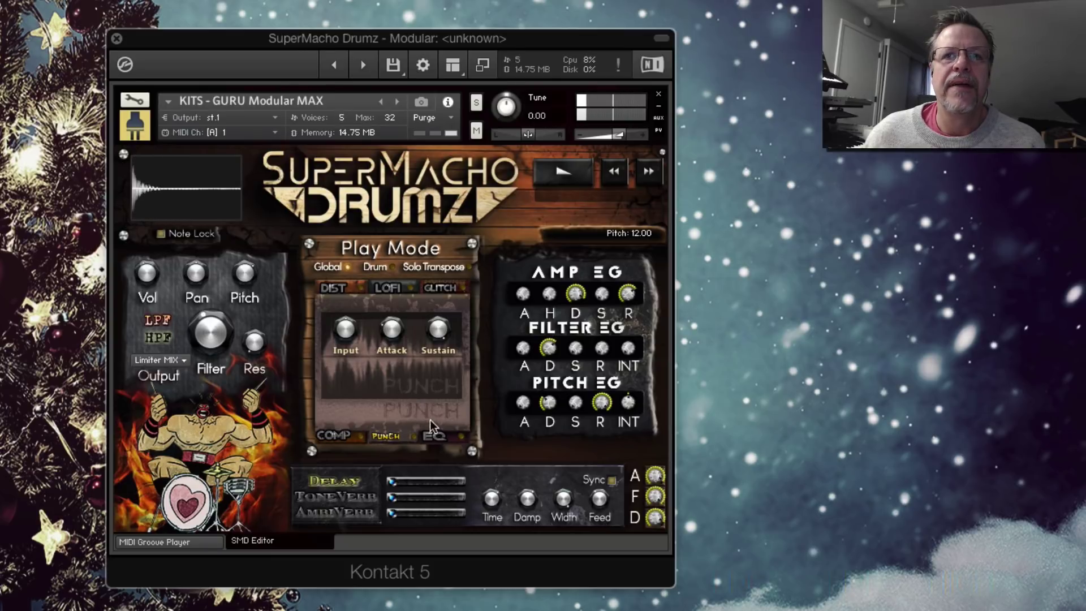
left_click(413, 435)
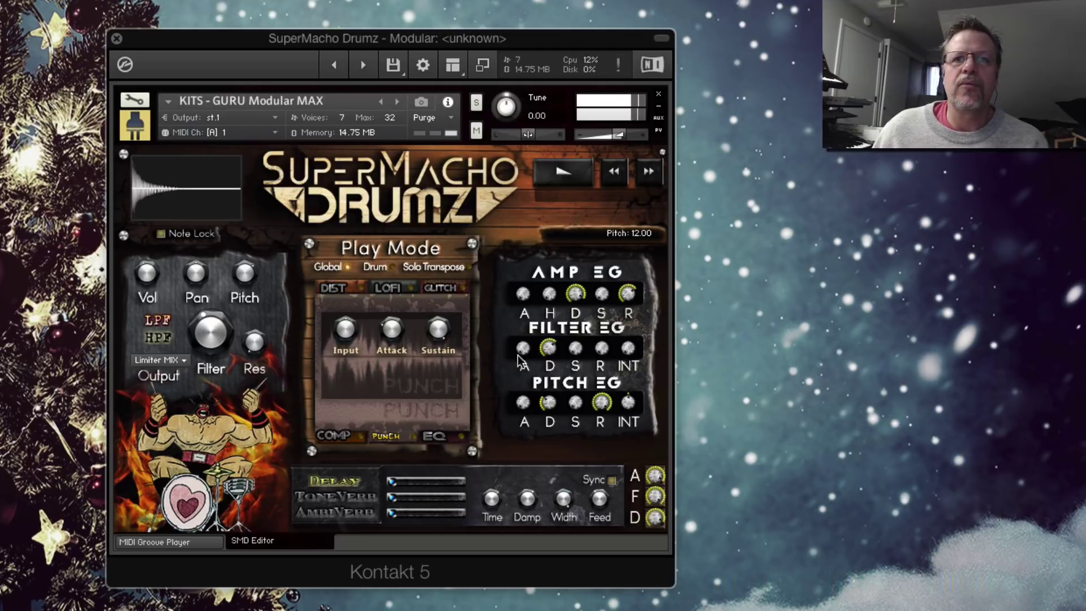
left_click(413, 435)
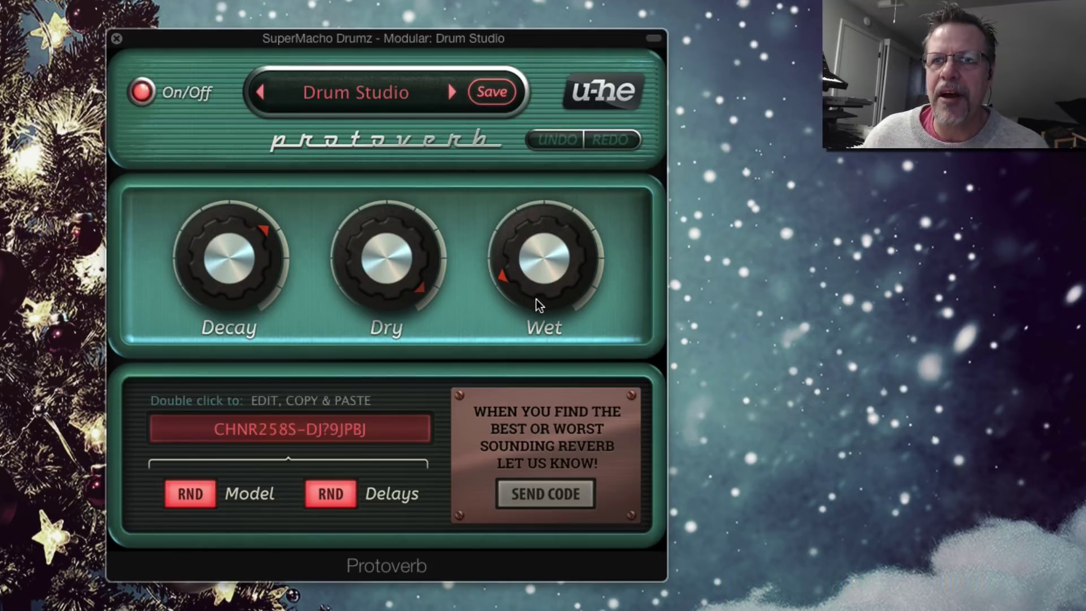
- In Protoverb's Drum Studio preset, raise Wet to 24.50, randomize the model and delays several times, and increase Decay
left_click_drag(534, 287, 533, 263)
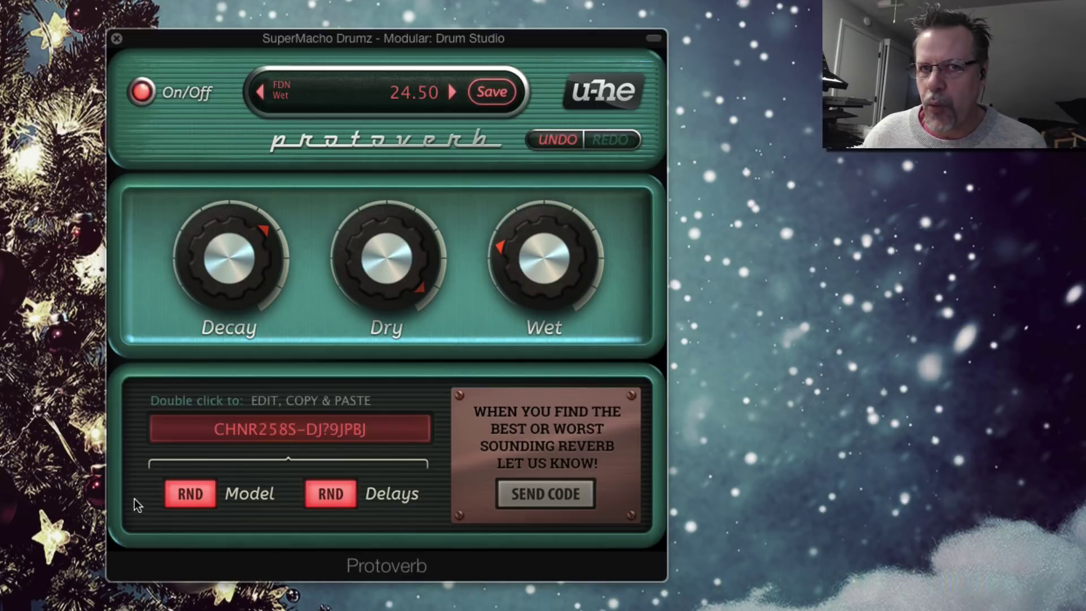
left_click(191, 496)
left_click(333, 495)
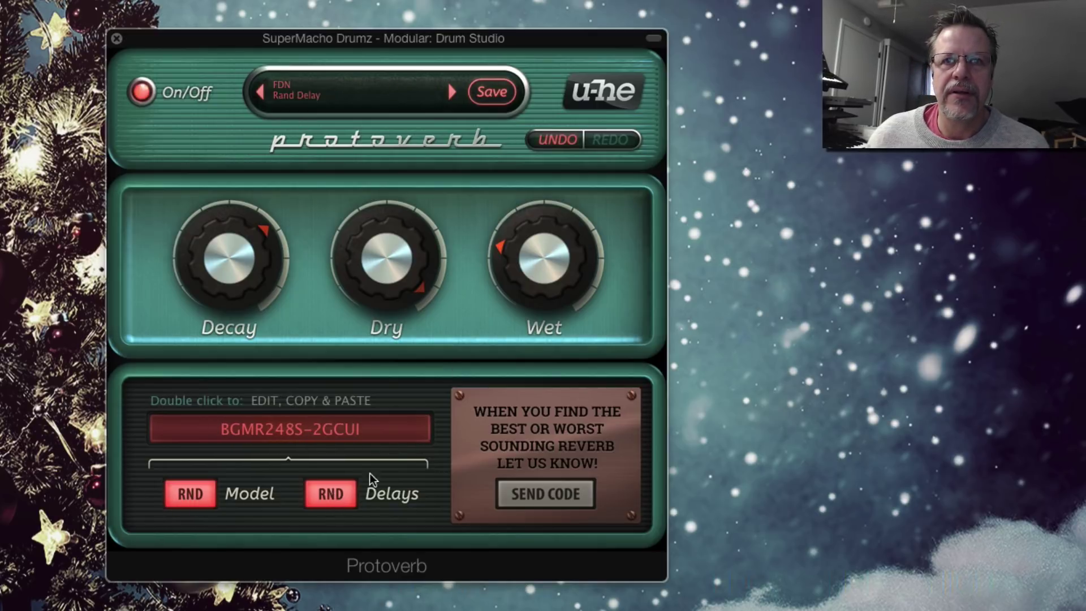
left_click(334, 500)
left_click(194, 497)
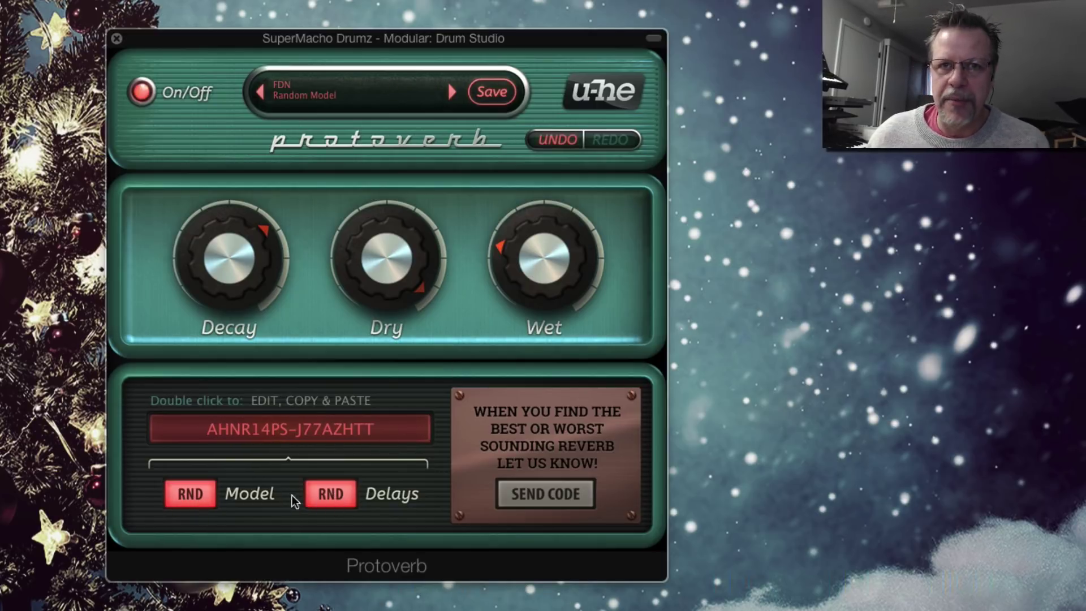
left_click(329, 495)
left_click(198, 498)
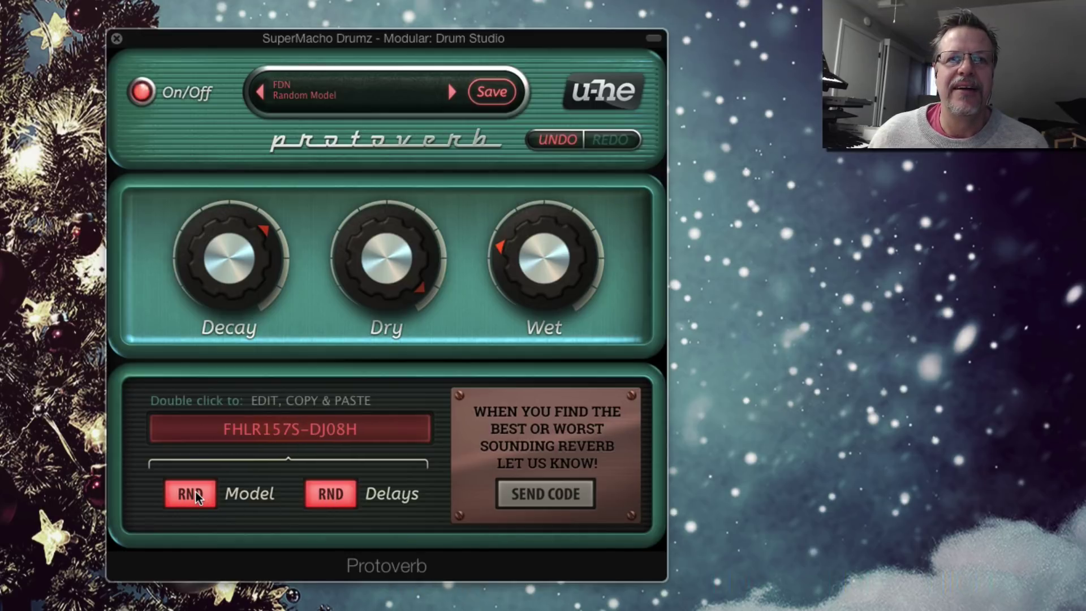
mouse_move(229, 246)
left_mouse_down()
mouse_move(230, 215)
mouse_move(229, 228)
left_mouse_up()
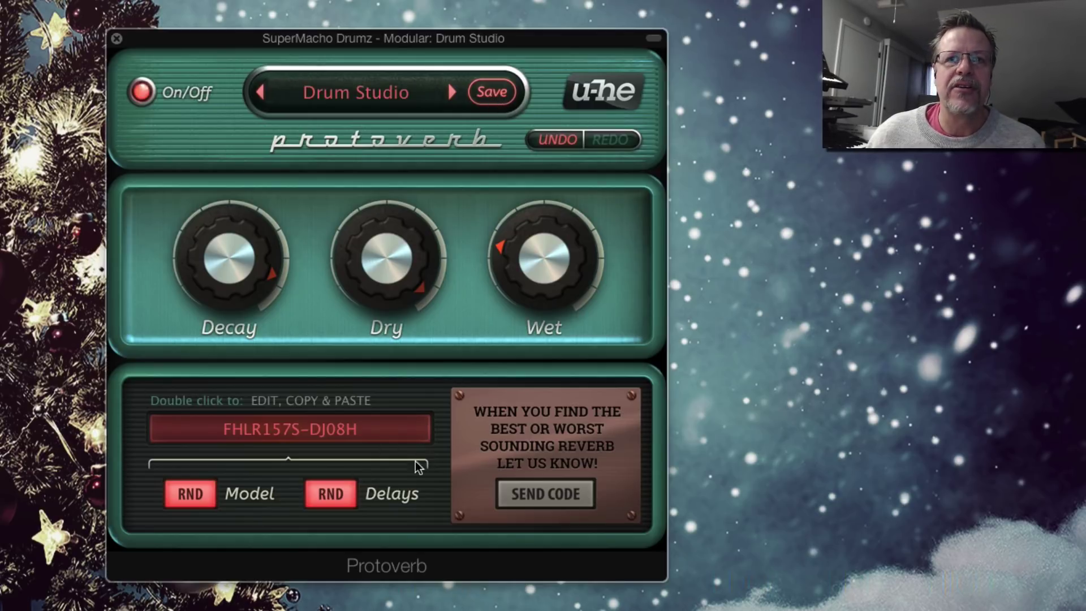
- Load Protoverb's Ugly Verb preset and reduce its Wet level to 29.50
left_click(362, 89)
left_click(426, 346)
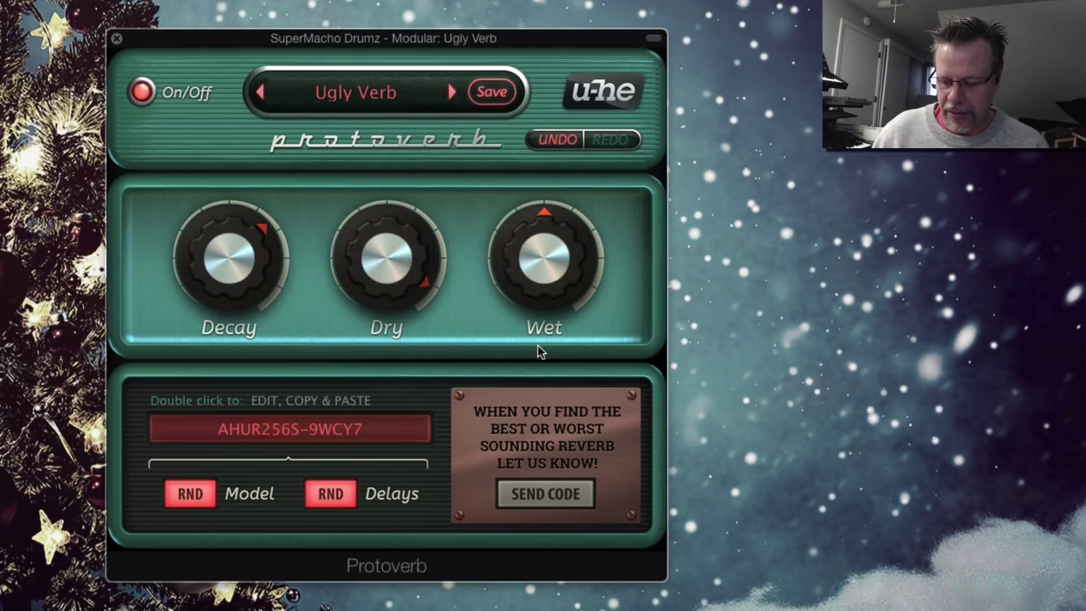
left_click_drag(549, 257, 546, 288)
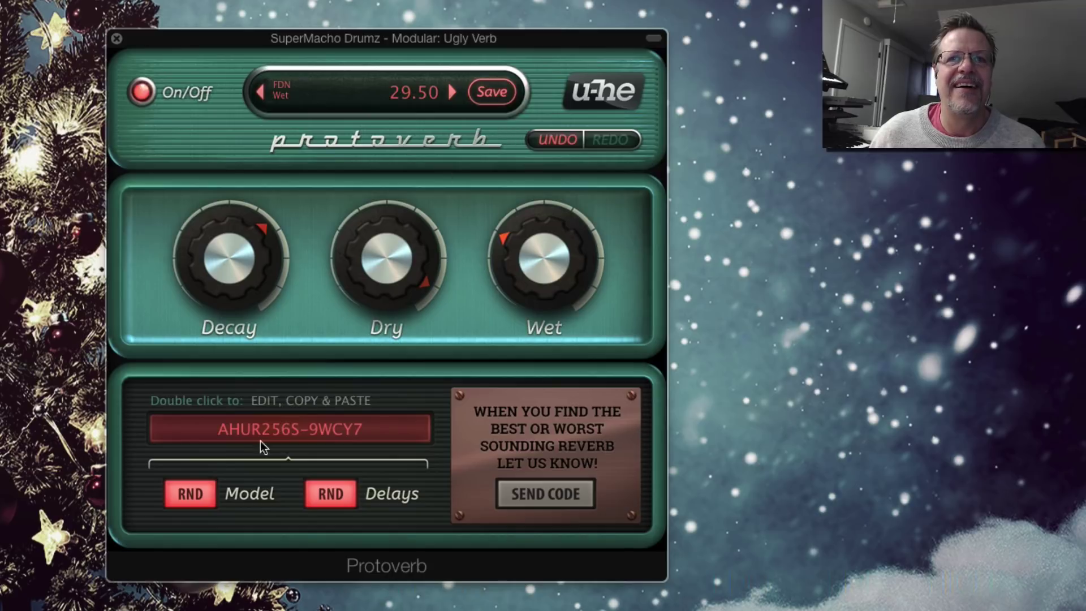
- Load the Vapour Excursion preset with a low Wet level, then send its code to u-he's online form and review the questions
left_click(453, 93)
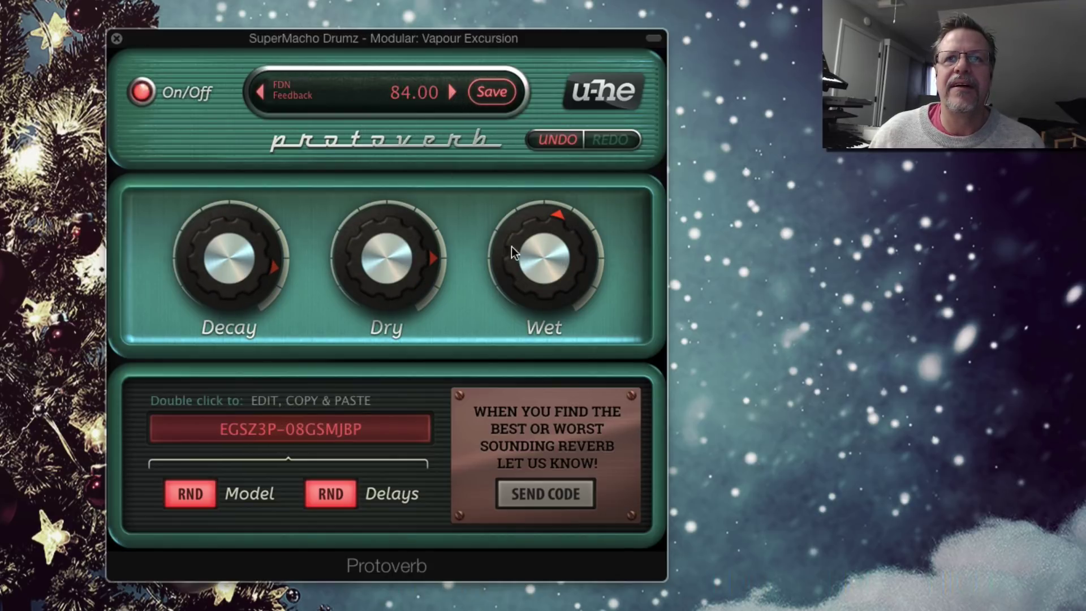
left_click_drag(511, 246, 521, 324)
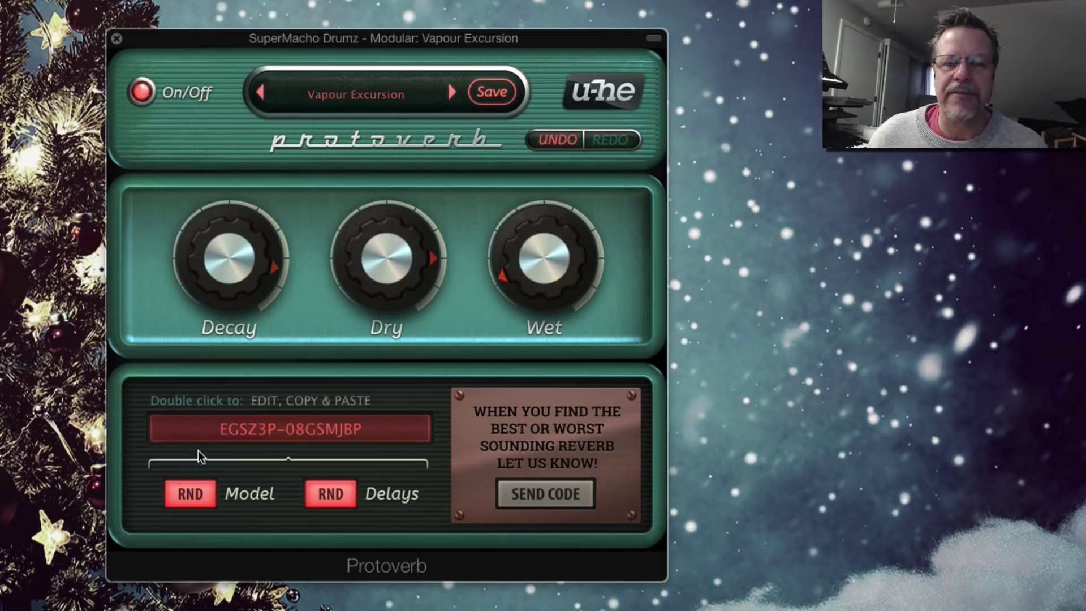
left_click(565, 495)
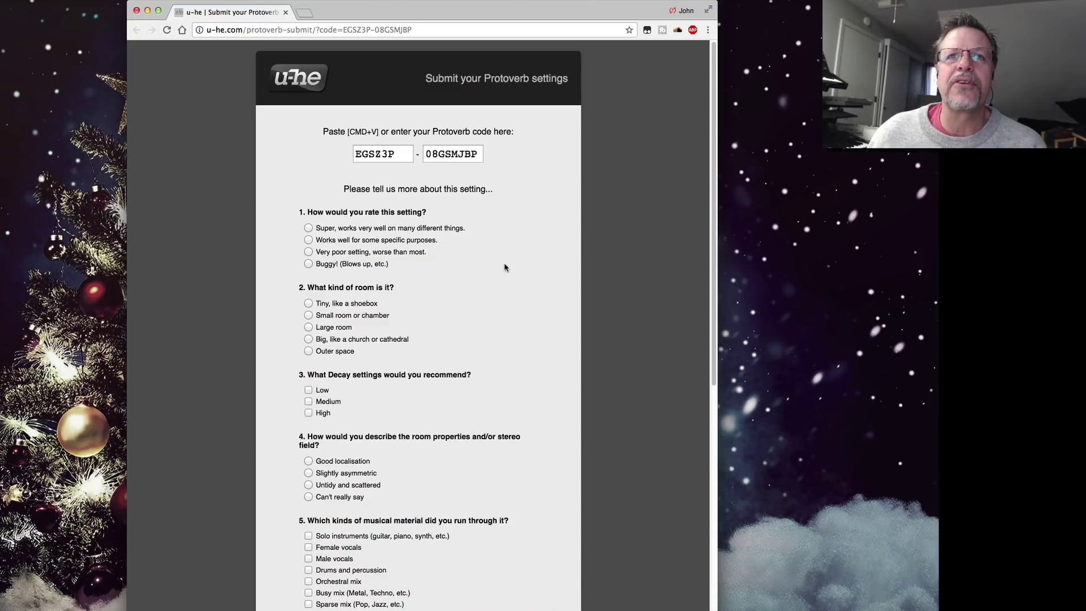
scroll(495, 266, "down", 7)
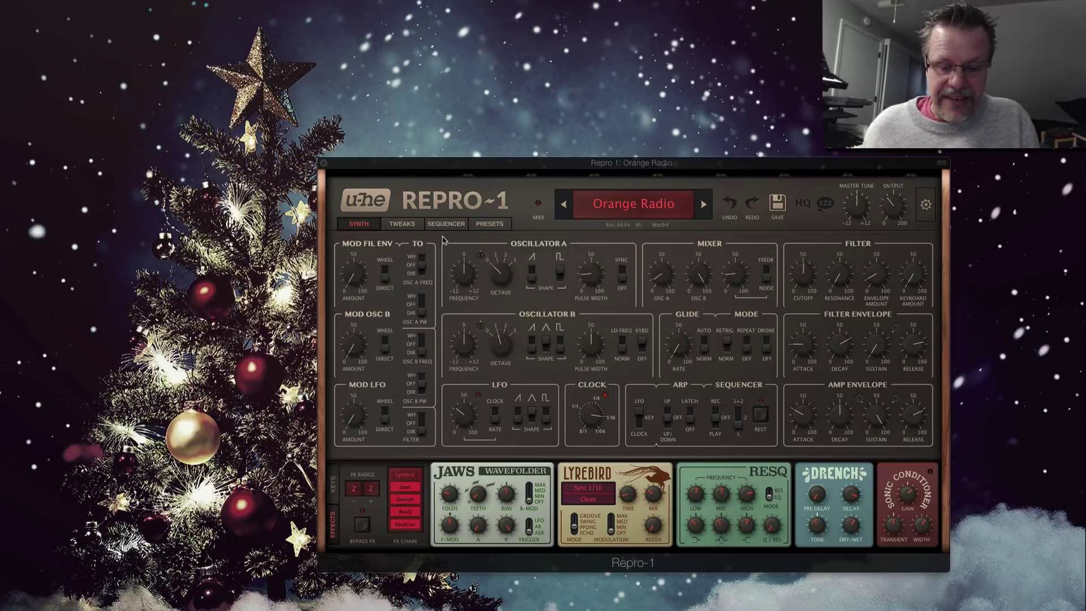
- In Repro-1, load the JL - What If I Did preset and show the Tweaks and Sequencer pages before returning to Synth
left_click(634, 207)
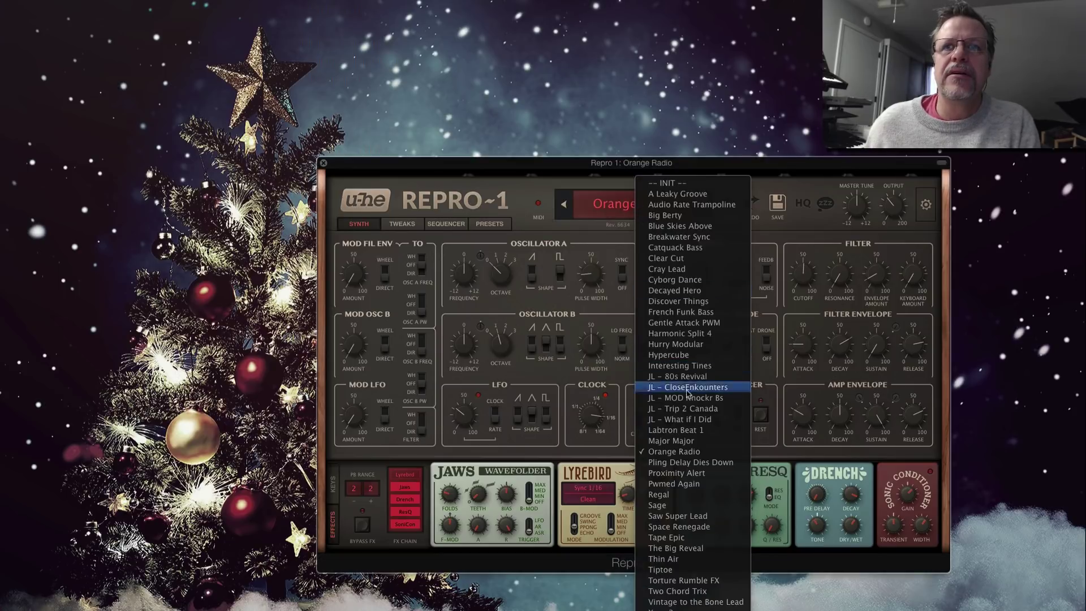
left_click(697, 421)
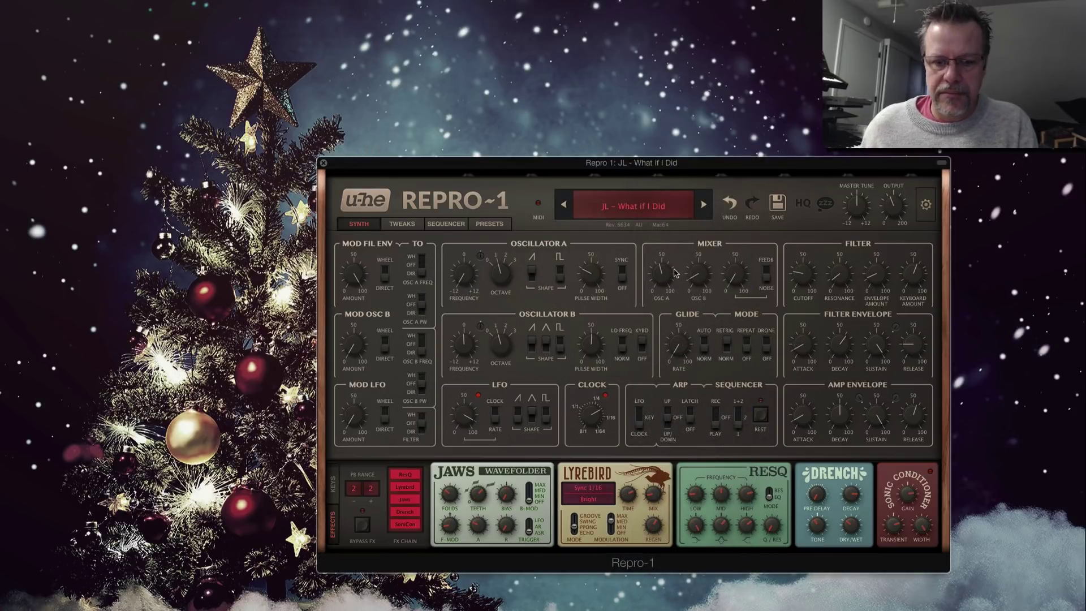
left_click(403, 225)
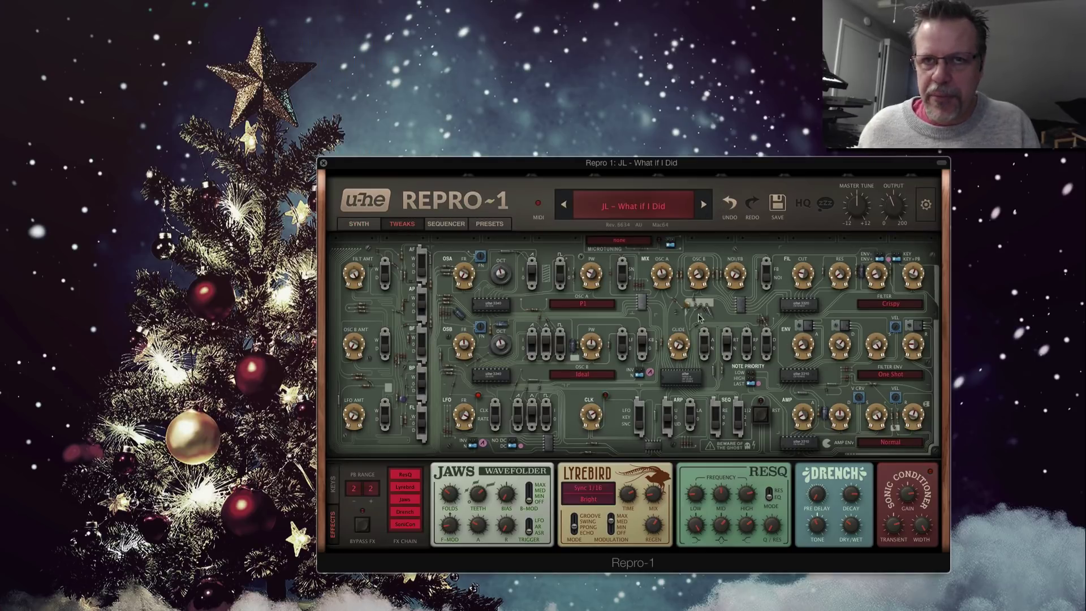
left_click(446, 225)
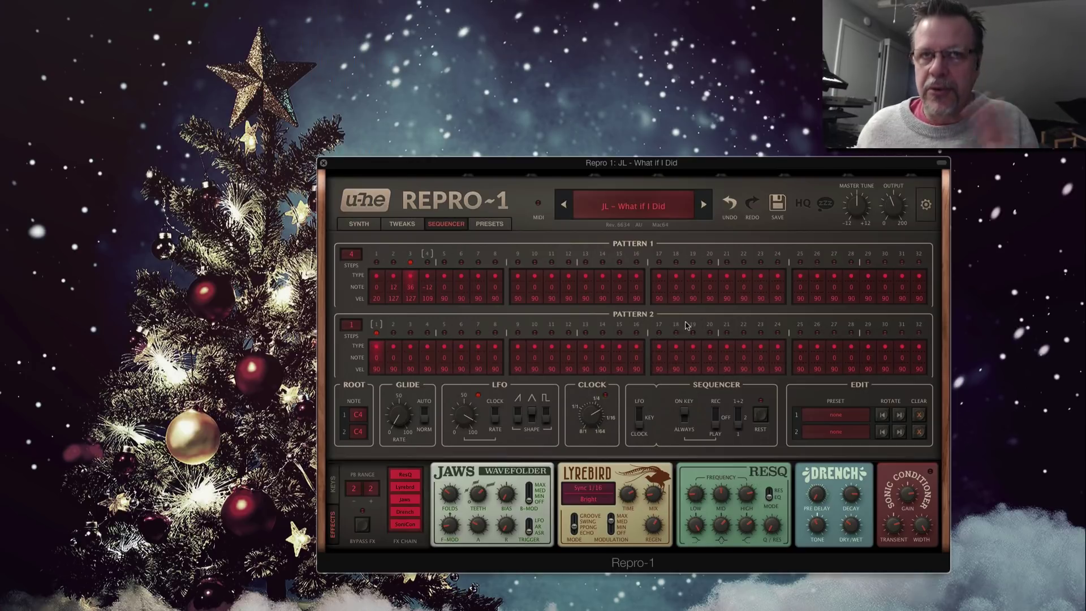
left_click(358, 224)
- Step through Repro-1's presets from Labtron Beat 1 through Major Major, Orange Radio, Proximity Alert and Pwmed Again to Sage
left_click(703, 205)
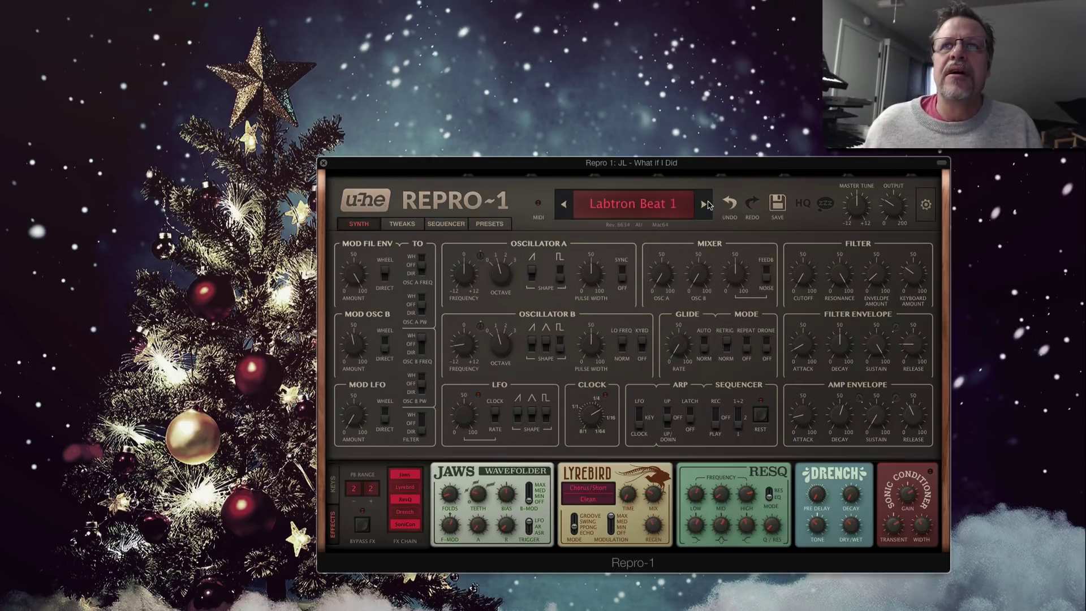
left_click(704, 204)
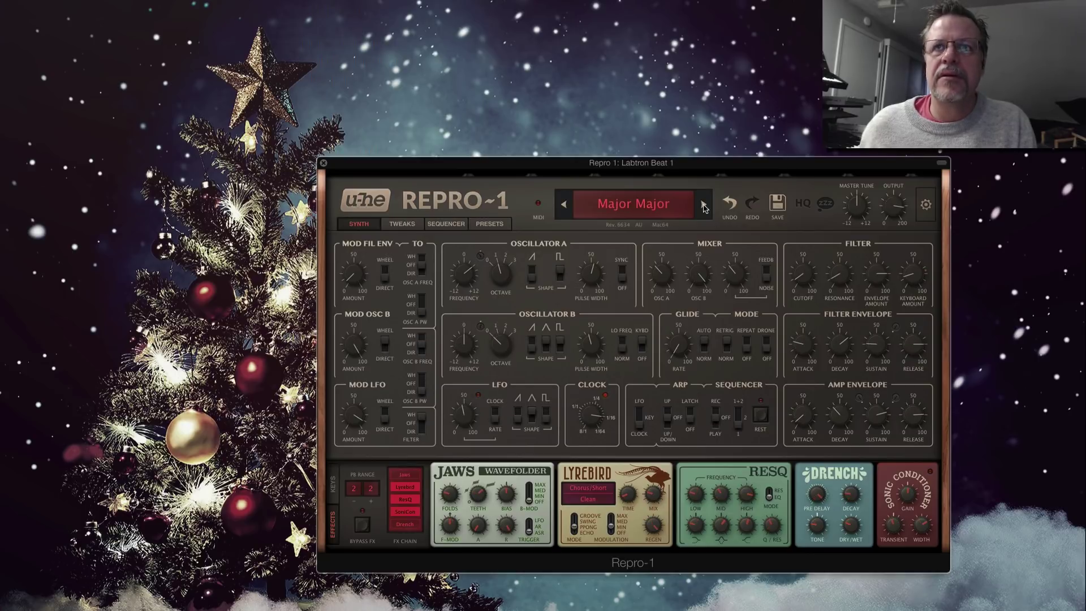
left_click(703, 205)
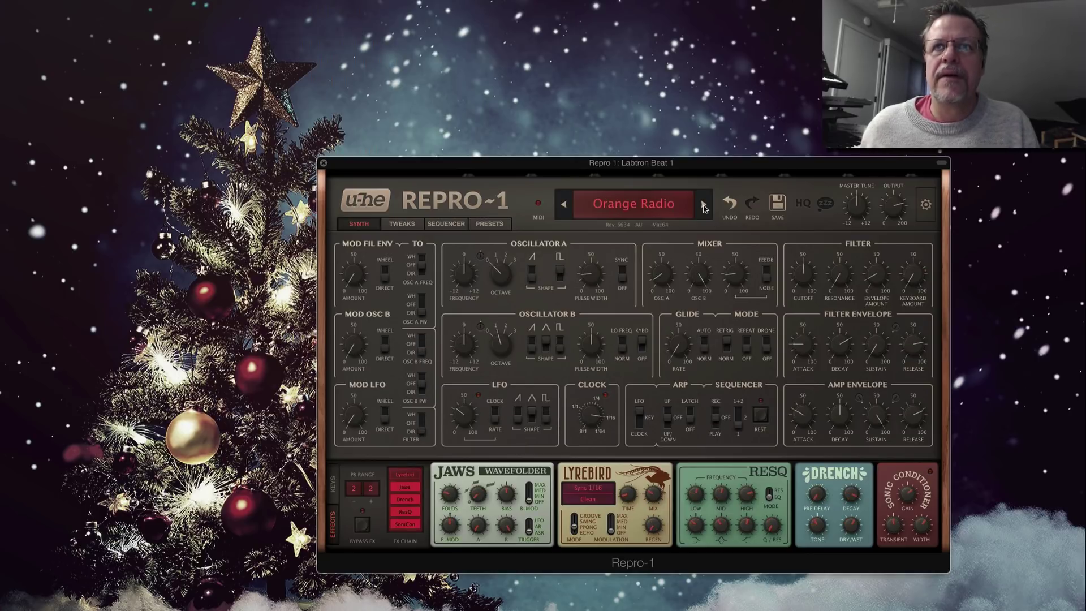
left_click(703, 205)
left_click(704, 205)
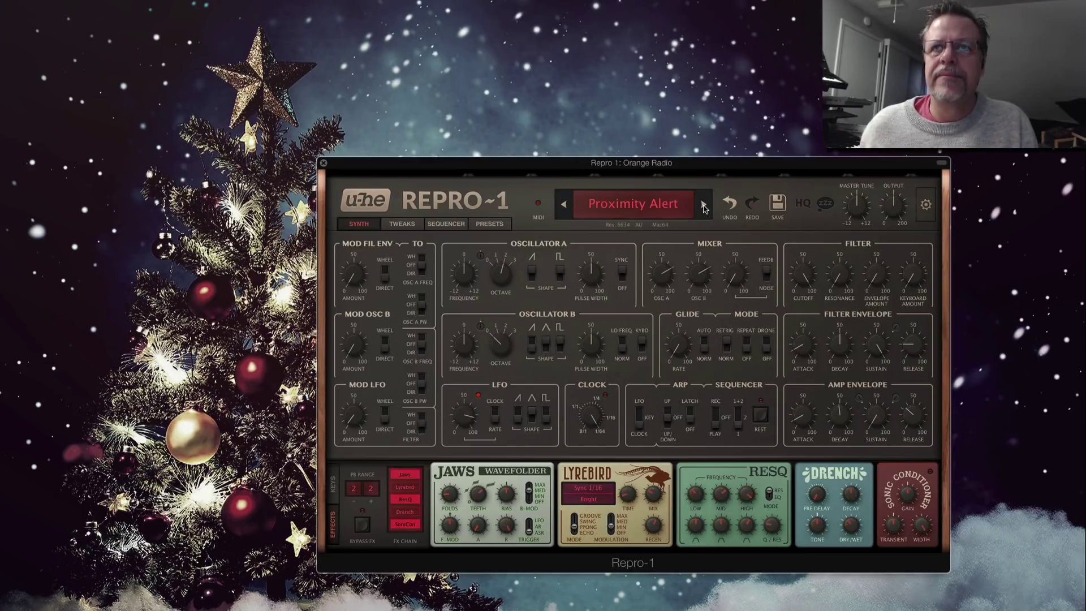
left_click(703, 205)
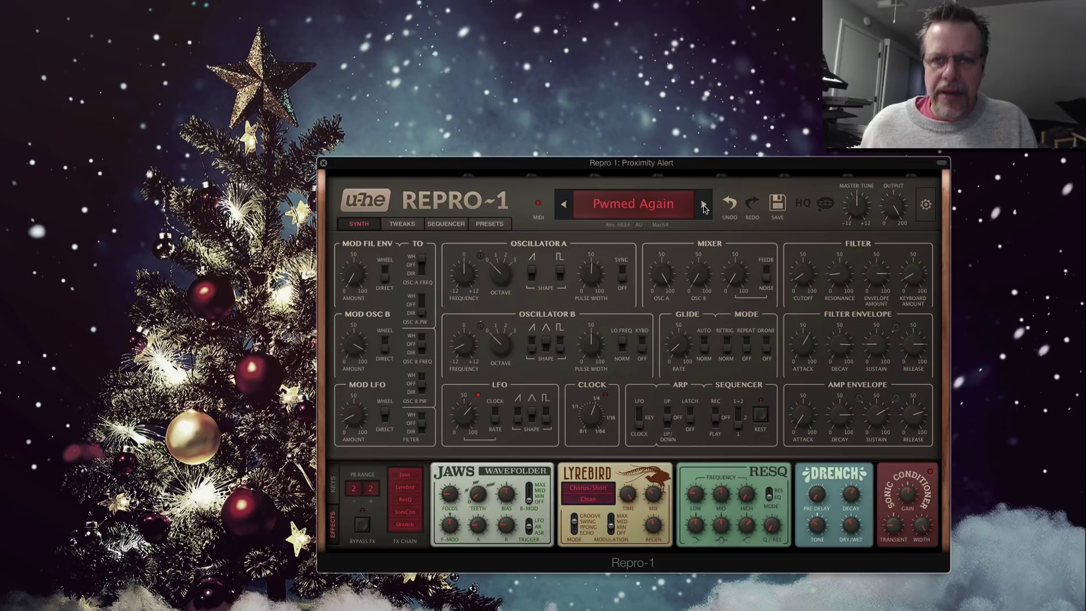
left_click(704, 205)
left_click(703, 205)
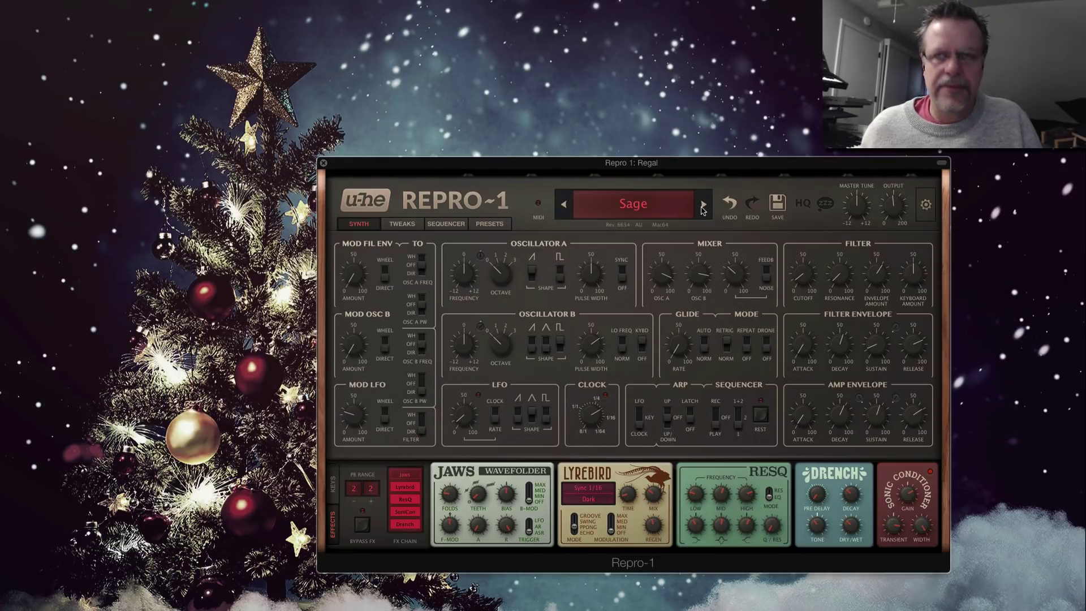
- Sweep the Sage preset's filter cutoff down to 6.50 and up to 64.50
left_click(806, 274)
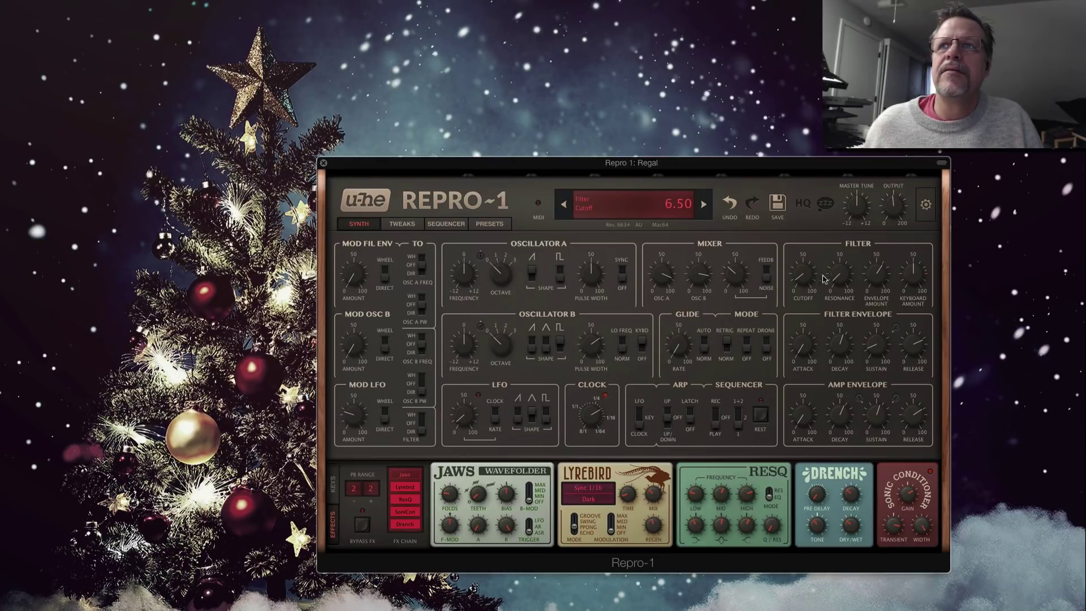
left_click_drag(881, 277, 880, 332)
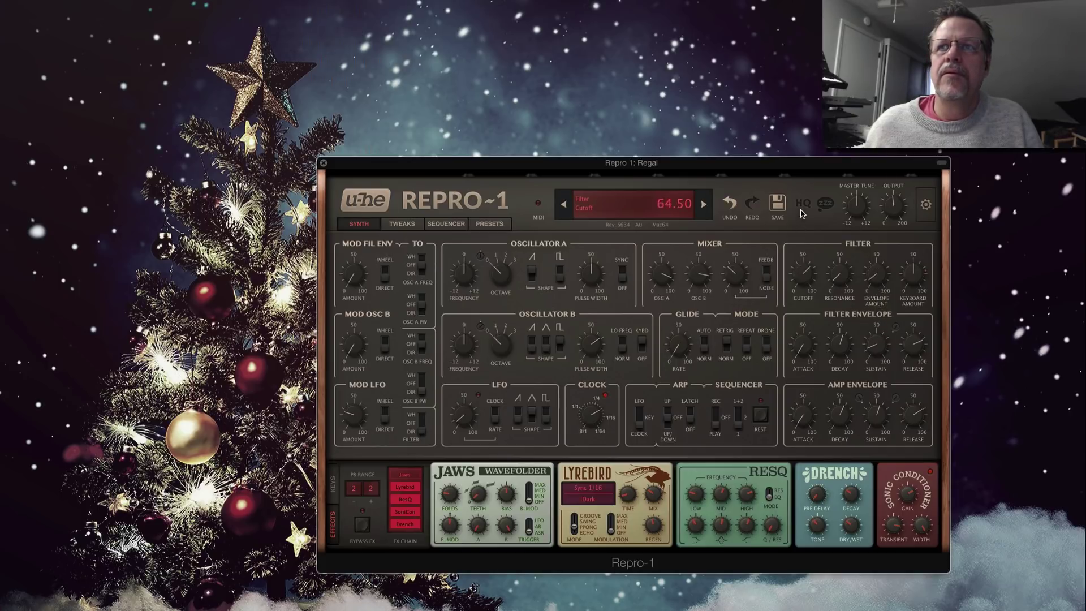